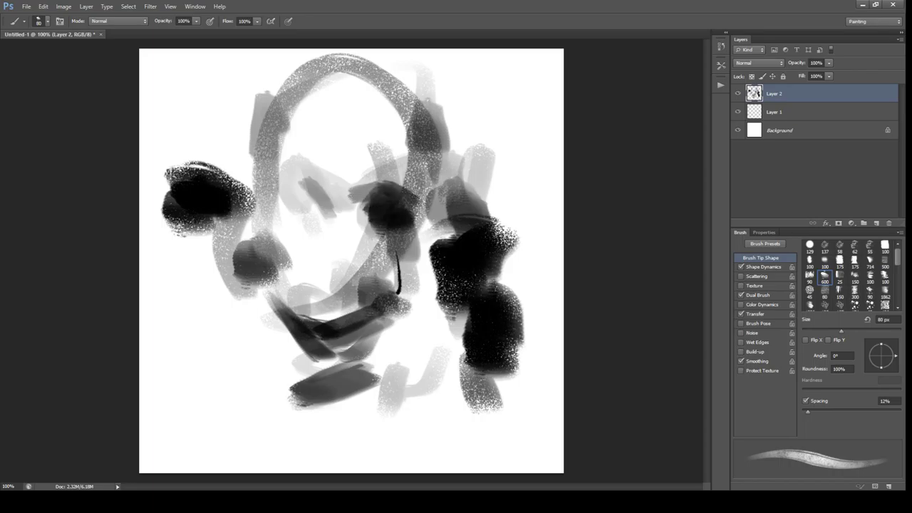
- Darken the eye socket on the face's left side and shade under the nose, reducing the brush to 45 px
mouse_move(281, 183)
mouse_down()
mouse_move(327, 210)
mouse_move(367, 196)
mouse_move(335, 196)
mouse_move(341, 220)
mouse_up()
key(bracketleft)
key(bracketleft)
key(bracketleft)
key(bracketleft)
drag(326, 265, 360, 261)
- Brush shoulder and background strokes beside the face, deepen the nose shadow, and darken the sides of the head
drag(167, 226, 239, 377)
drag(203, 278, 245, 362)
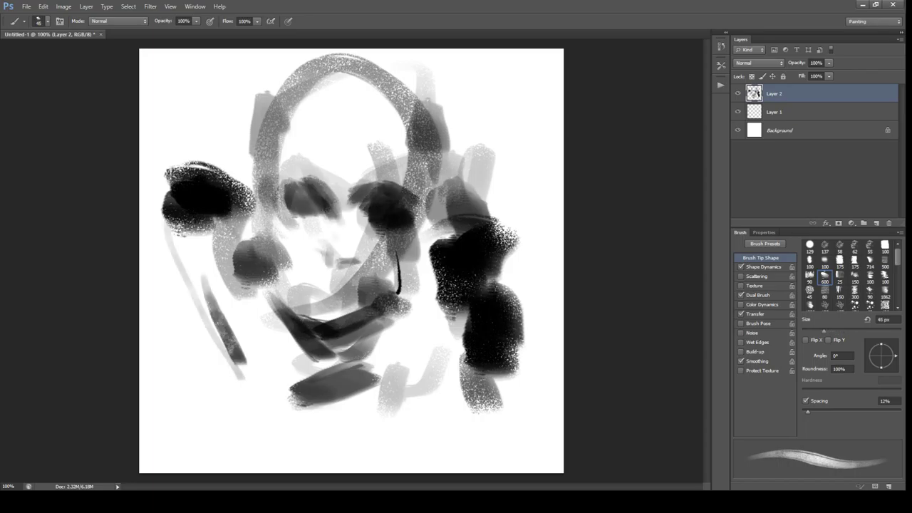
drag(139, 200, 258, 241)
drag(321, 242, 341, 265)
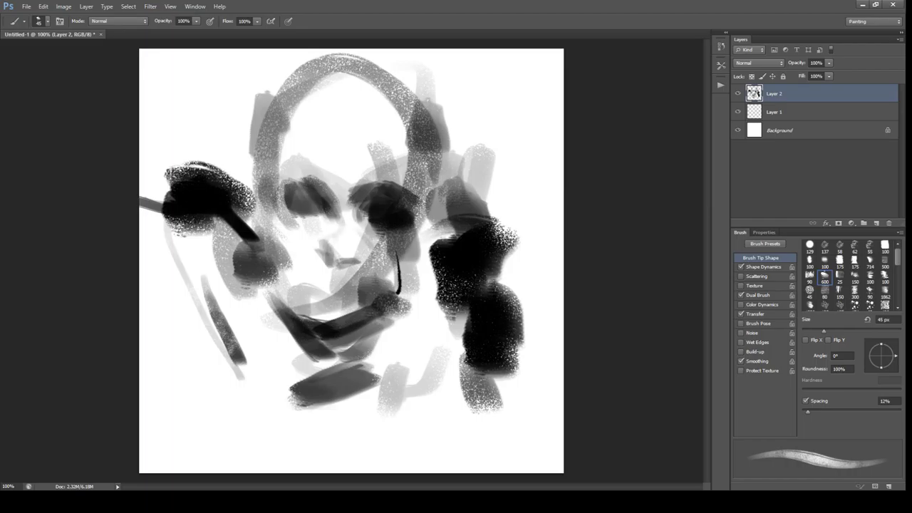
drag(427, 110, 415, 185)
drag(272, 177, 385, 67)
- Mirror the canvas horizontally and darken the temple and the brow above the eye
key(h)
drag(261, 153, 264, 170)
drag(292, 208, 349, 193)
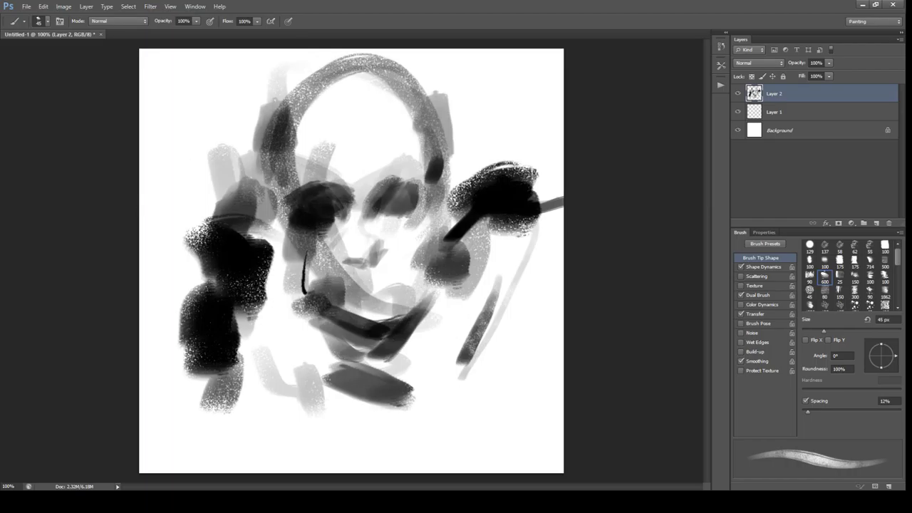
- Lighten the shaded cheek and lay pale tones into the background on both sides with a 150 px brush
key(bracketright)
key(bracketright)
key(bracketright)
key(bracketright)
key(bracketright)
key(bracketright)
key(bracketright)
key(bracketright)
mouse_move(285, 227)
mouse_down()
mouse_move(336, 265)
mouse_move(360, 300)
mouse_move(335, 238)
mouse_up()
drag(499, 235, 470, 399)
drag(249, 228, 228, 384)
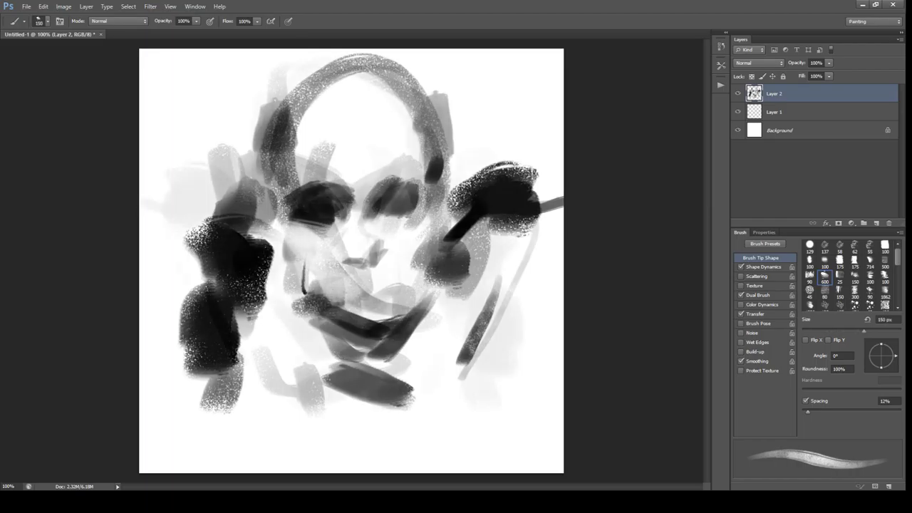
- Flip the canvas back and define the mouth, nose base, chin and left eye with a 50 px brush
key(h)
key(bracketleft)
key(bracketleft)
key(bracketleft)
key(bracketleft)
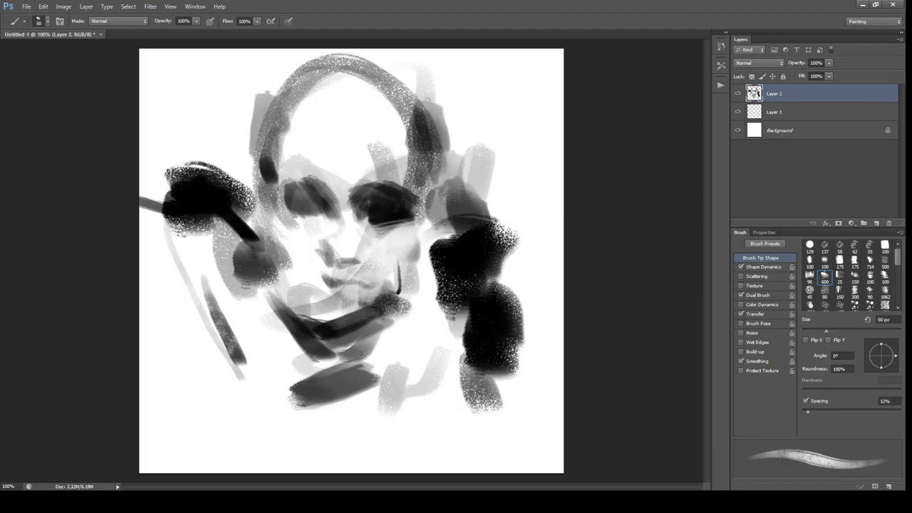
drag(307, 276, 332, 303)
drag(364, 252, 338, 271)
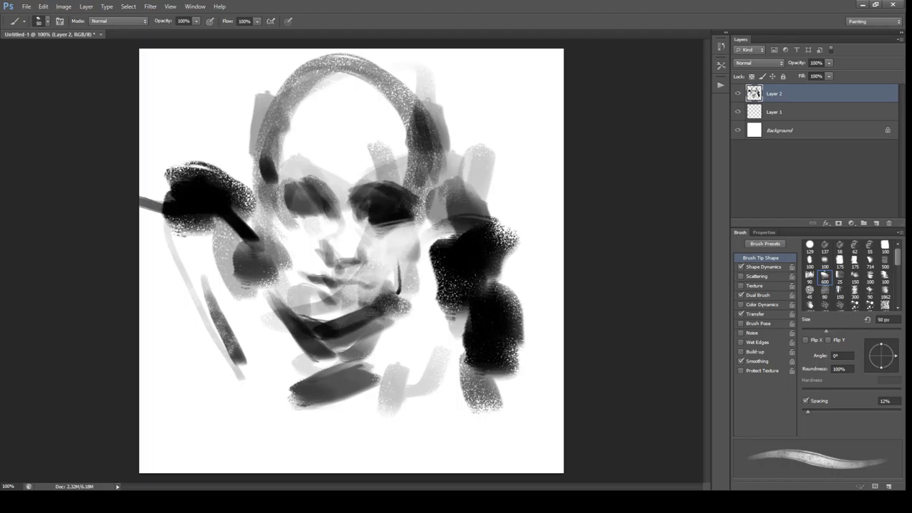
drag(293, 307, 371, 337)
mouse_move(331, 213)
mouse_down()
mouse_move(281, 191)
mouse_move(274, 198)
mouse_up()
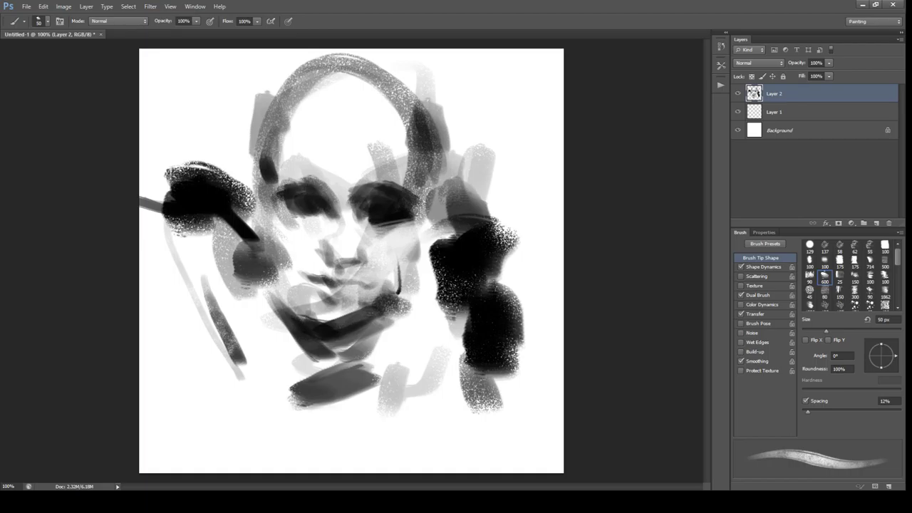
- Paint dark hair strands falling over the forehead and along the left temple
drag(342, 106, 389, 179)
drag(378, 100, 435, 171)
drag(324, 82, 292, 154)
drag(295, 122, 274, 185)
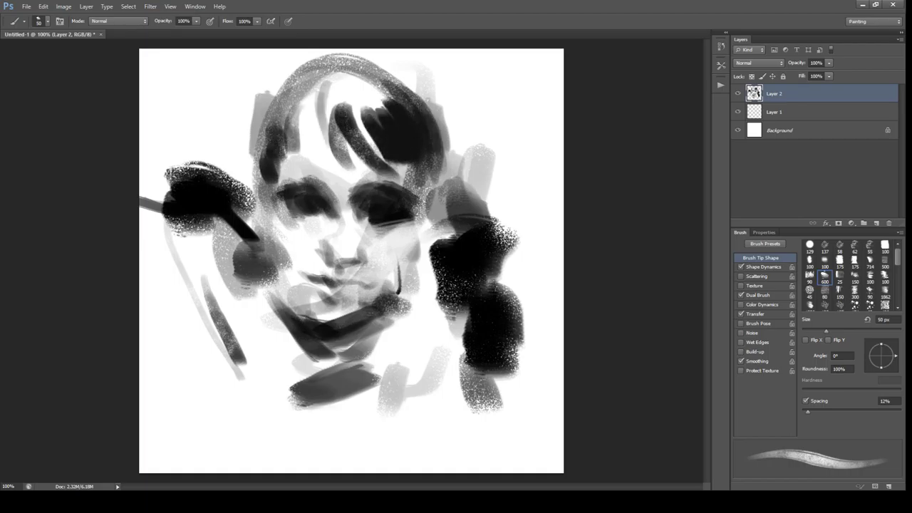
- Mirror the canvas and refine the cheek, jaw contours and mouth corner
drag(292, 231, 281, 274)
key(h)
drag(423, 218, 388, 317)
mouse_move(292, 263)
mouse_down()
mouse_move(344, 329)
mouse_move(349, 308)
mouse_move(317, 288)
mouse_up()
key(h)
key(h)
- Add another curved strand to the fringe on the forehead with a 40 px brush
key(])
key(])
key(])
key(])
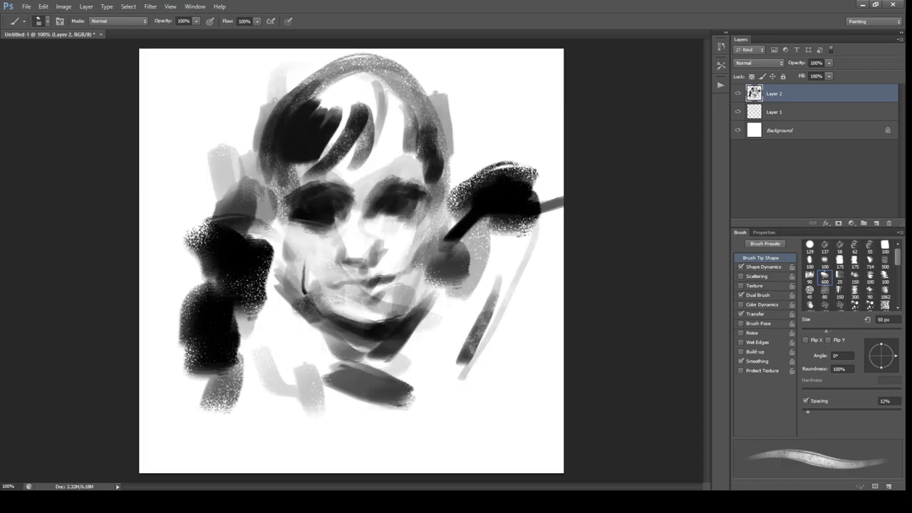
key([)
key([)
key([)
key([)
key([)
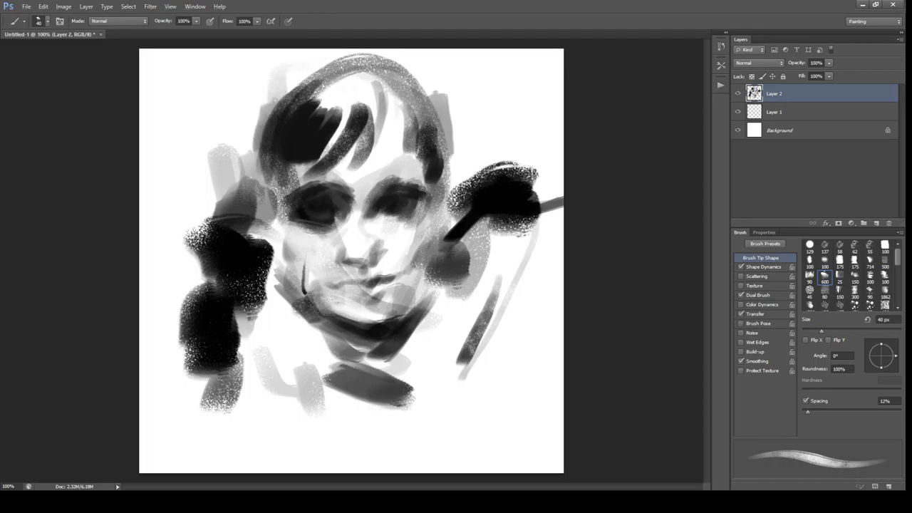
drag(396, 79, 378, 146)
- Refine the jawline and cheek edges with a 20 px brush, flipping the canvas back to its original orientation
key([)
key([)
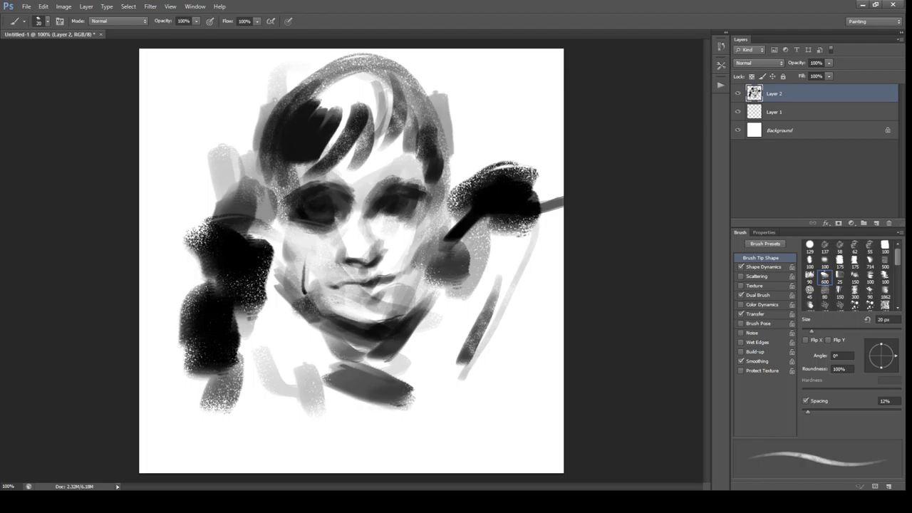
drag(296, 300, 340, 321)
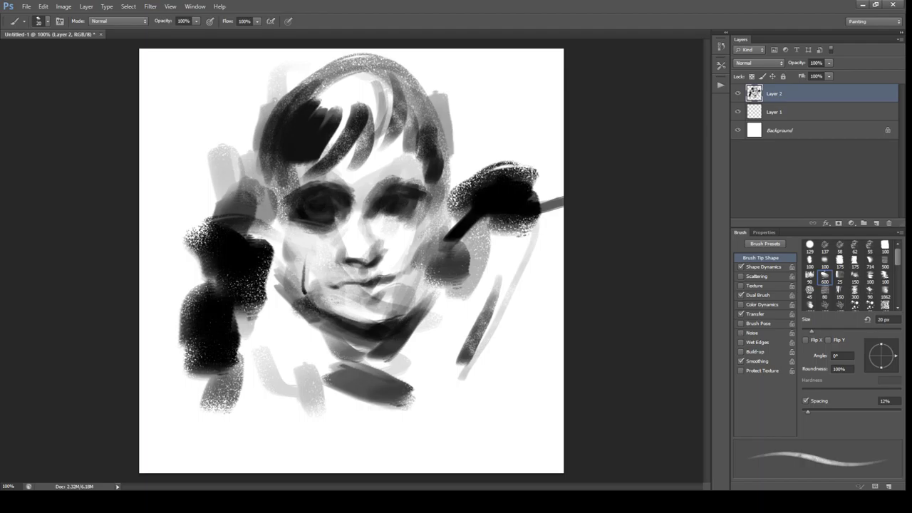
mouse_move(421, 292)
mouse_down()
mouse_move(391, 322)
mouse_move(404, 310)
mouse_up()
key(ctrl+shift+h)
drag(431, 271, 400, 309)
drag(278, 231, 263, 285)
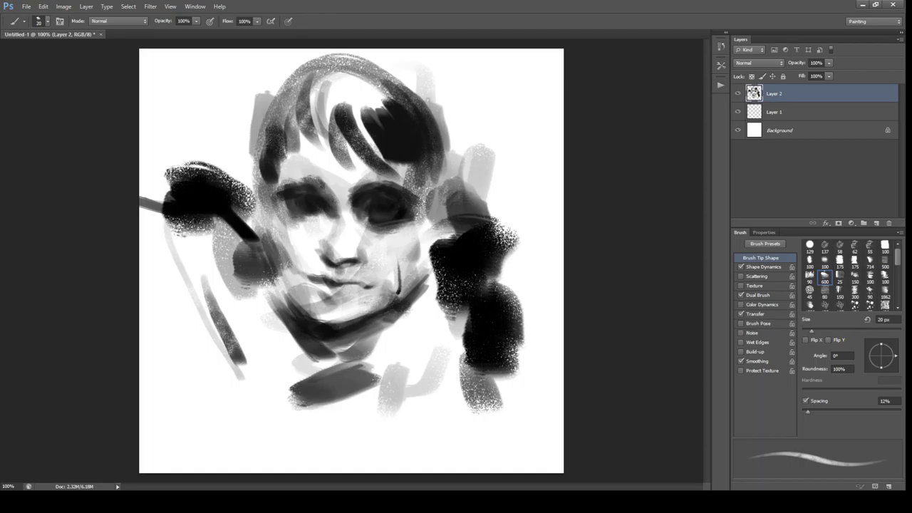
- Touch up the mouth with a 40 px brush
key(bracketright)
key(bracketright)
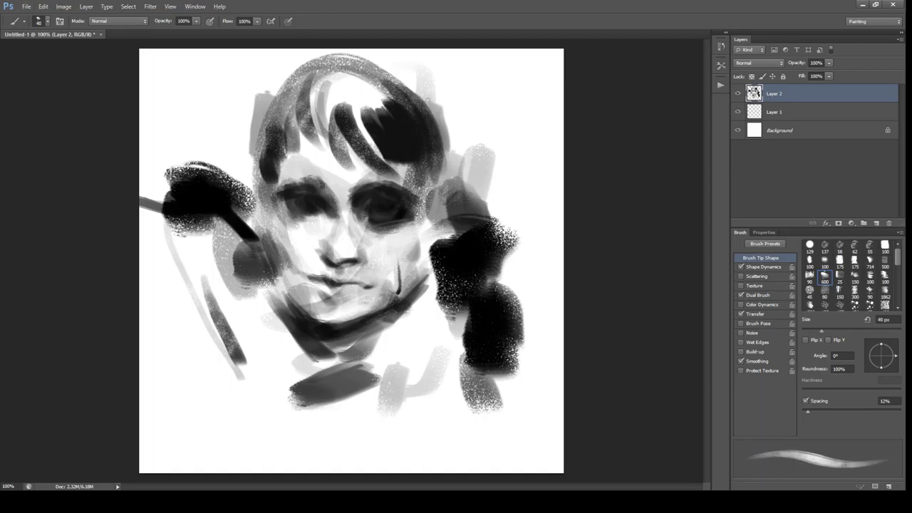
drag(310, 285, 330, 295)
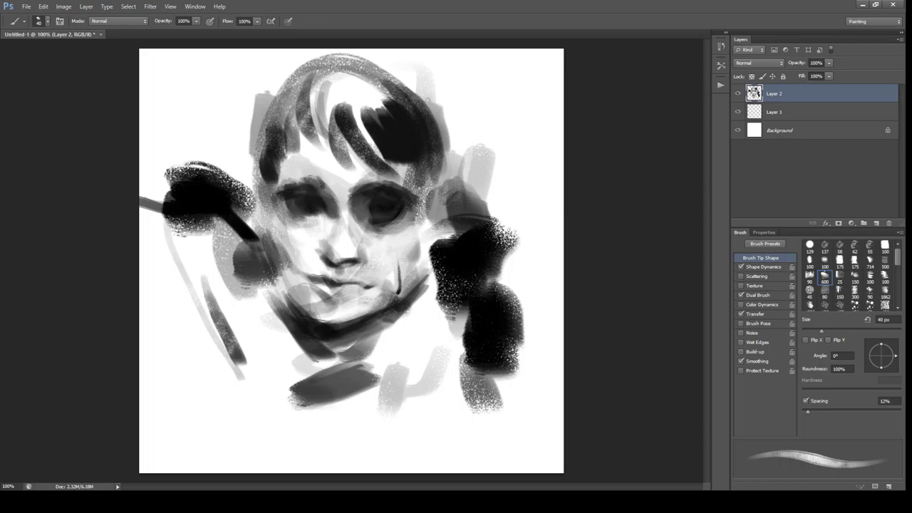
- Fill in the hair with dark strokes across the crown and widen its outline at both sides of the head
mouse_move(331, 68)
mouse_down()
mouse_move(399, 72)
mouse_move(431, 106)
mouse_move(367, 117)
mouse_up()
drag(314, 82, 339, 146)
drag(377, 67, 456, 153)
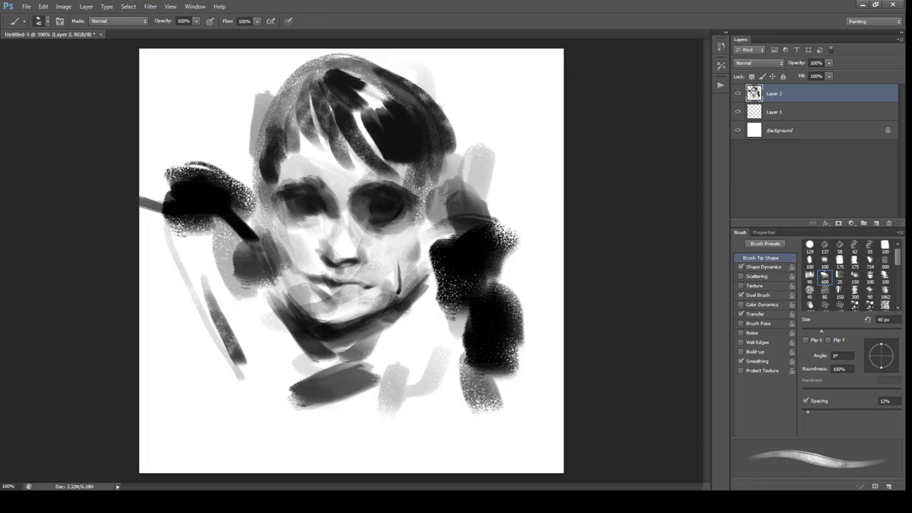
drag(436, 110, 456, 167)
drag(277, 104, 253, 156)
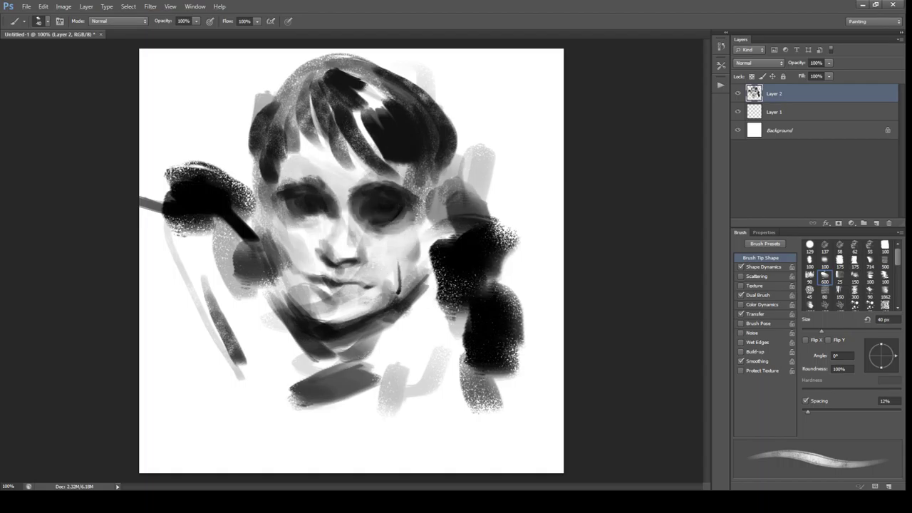
- Paint thick black strokes into the background shape at the canvas's left edge, extending one upward
drag(171, 164, 143, 207)
drag(142, 157, 149, 224)
drag(213, 134, 198, 163)
drag(174, 103, 207, 171)
- Paint a thick black diagonal form rising from the dark mass to the canvas's right edge, enlarging the brush
drag(545, 146, 499, 235)
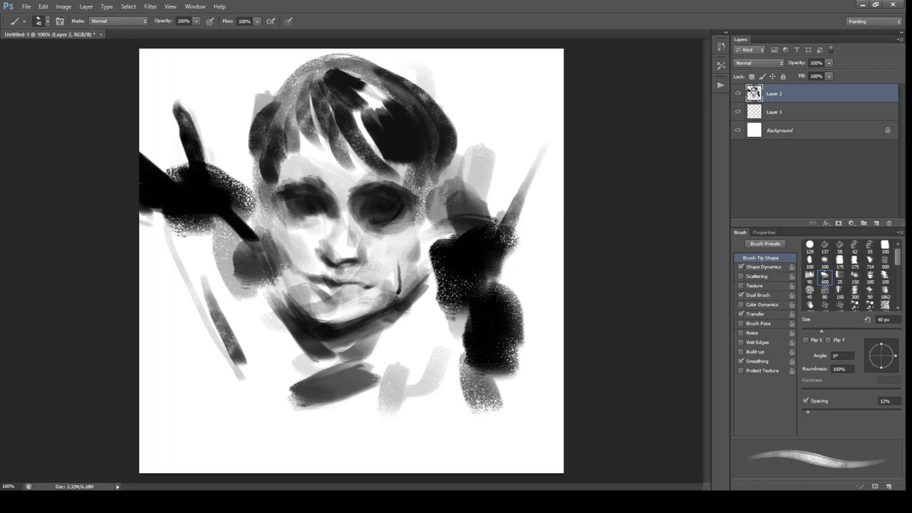
drag(499, 292, 511, 217)
drag(559, 136, 502, 275)
key(bracketright)
key(bracketright)
key(bracketright)
mouse_move(561, 164)
mouse_down()
mouse_move(524, 257)
mouse_move(508, 242)
mouse_up()
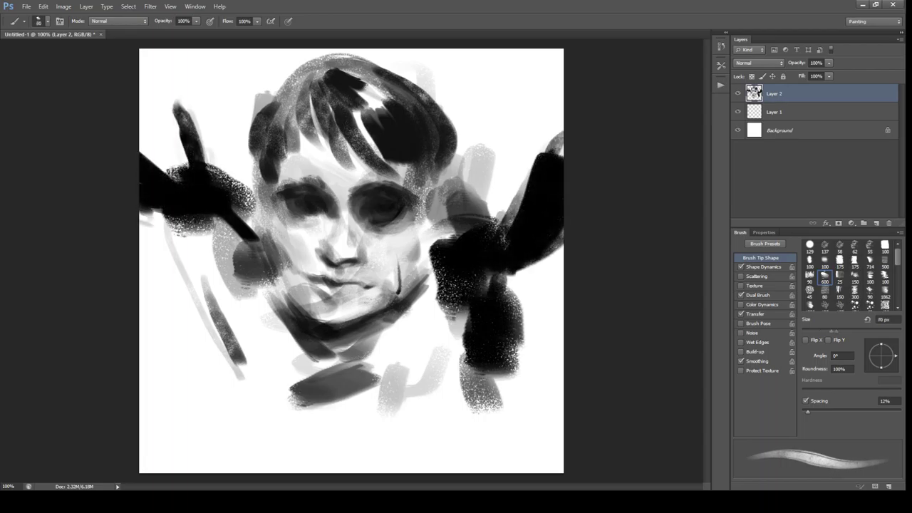
- Extend the dark fringe above the right eye with a 40 px brush
key(bracketleft)
key(bracketleft)
key(bracketleft)
drag(370, 100, 410, 167)
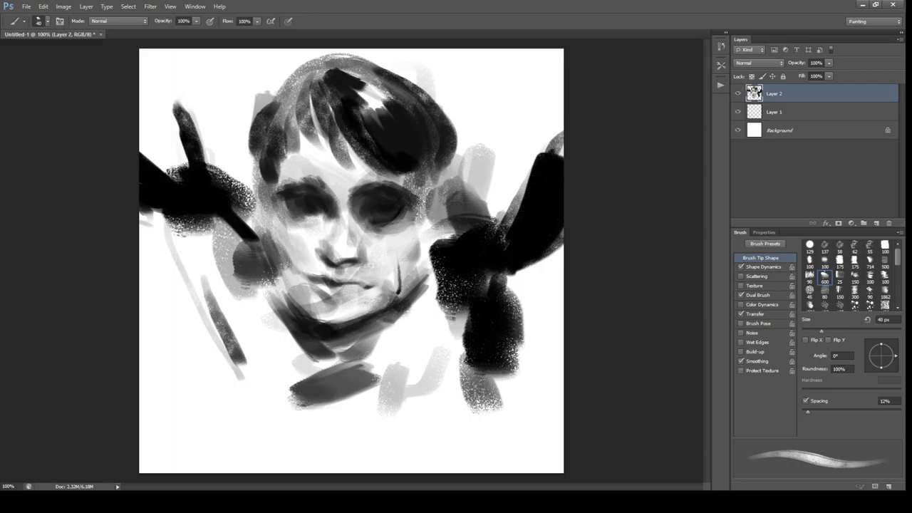
- Block in the dark ears on both sides of the head, reducing the brush to 30 px
mouse_move(445, 191)
mouse_down()
mouse_move(456, 213)
mouse_move(434, 214)
mouse_move(438, 231)
mouse_move(446, 228)
mouse_up()
key(bracketleft)
mouse_move(260, 190)
mouse_down()
mouse_move(249, 208)
mouse_move(260, 236)
mouse_up()
drag(250, 183, 262, 244)
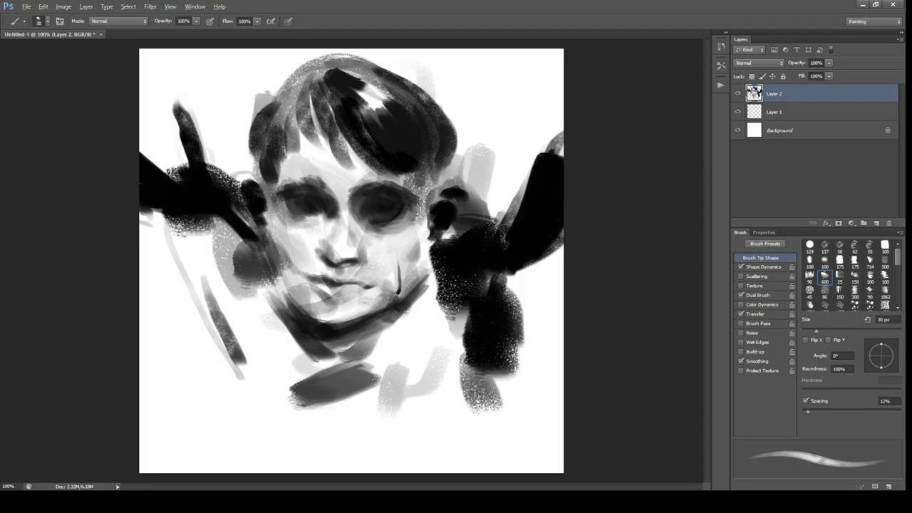
- Paint over the dark line on the right cheek and undo the stray strokes across the face
drag(356, 300, 416, 335)
key(ctrl+z)
drag(399, 263, 402, 292)
drag(285, 228, 384, 299)
key(ctrl+z)
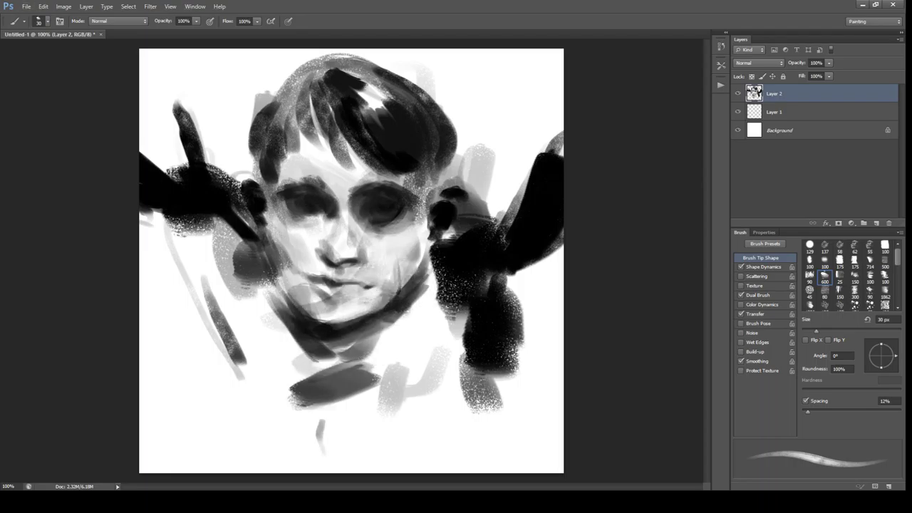
- Start dark marks in the canvas's upper-left background, enlarging the brush to 50 px
mouse_move(184, 105)
mouse_down()
mouse_move(171, 66)
mouse_move(160, 113)
mouse_up()
drag(174, 69, 191, 114)
drag(148, 79, 164, 116)
key(bracketright)
key(bracketright)
mouse_move(141, 81)
mouse_down()
mouse_move(160, 96)
mouse_move(164, 137)
mouse_up()
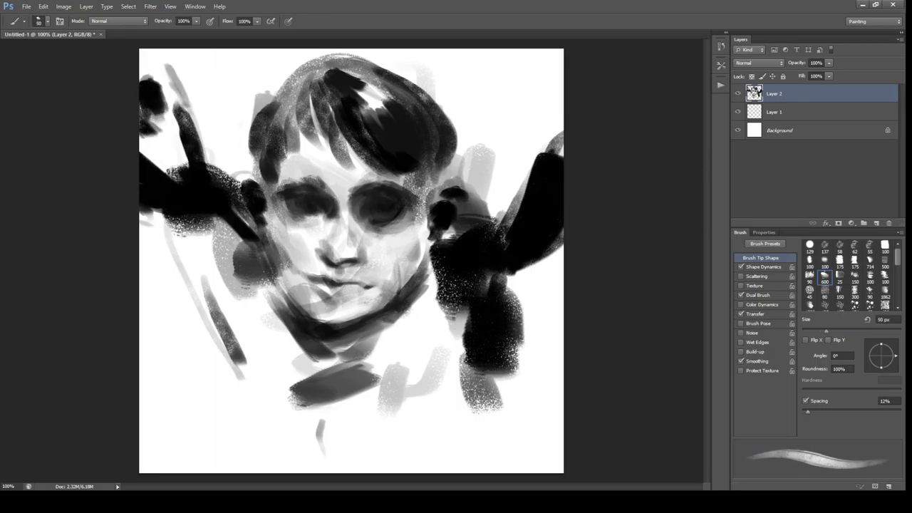
drag(153, 104, 151, 153)
- Fill the background between the upper-left corner and the hair with overlapping dark strokes
drag(168, 54, 196, 89)
mouse_move(207, 57)
mouse_down()
mouse_move(168, 150)
mouse_move(178, 174)
mouse_move(231, 185)
mouse_up()
drag(221, 96, 224, 153)
drag(214, 53, 193, 118)
drag(221, 78, 186, 131)
drag(182, 89, 210, 178)
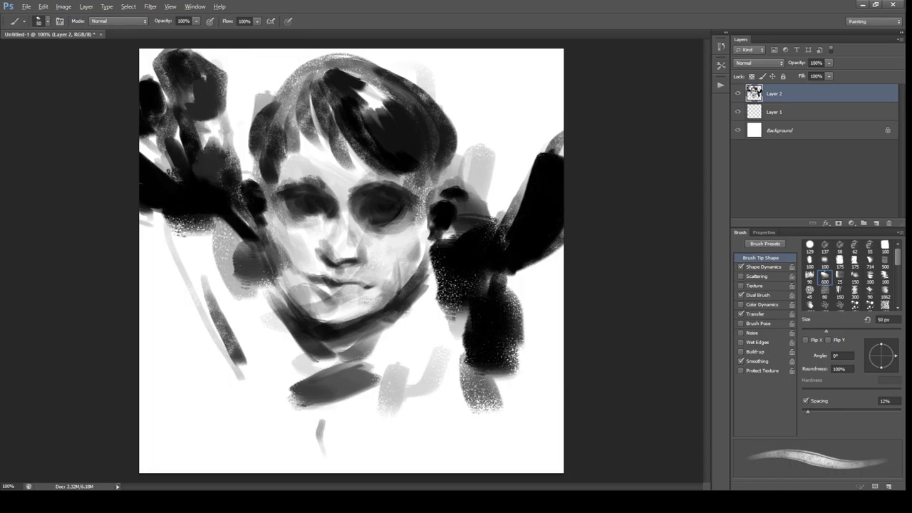
drag(206, 121, 224, 181)
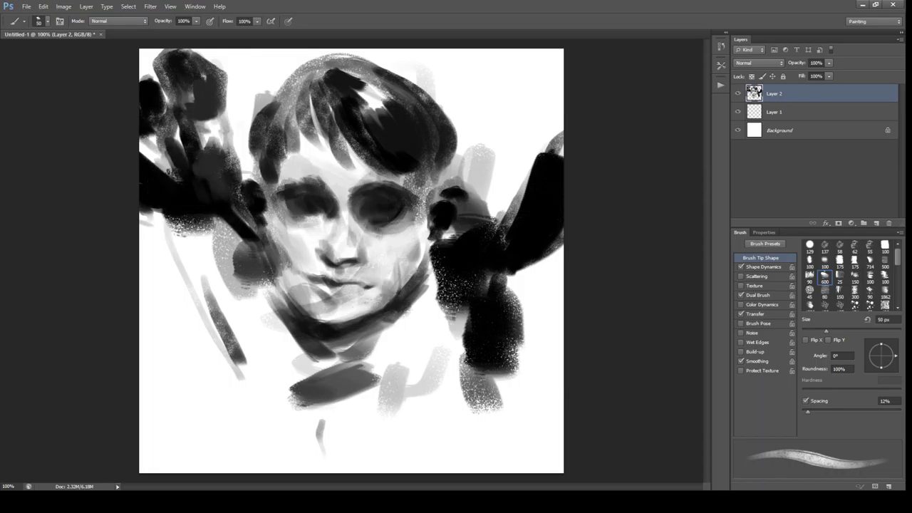
- Sketch faint shoulder lines below the jaw and build a dark mass at the lower-left edge, enlarging the brush to 90 px
mouse_move(182, 353)
mouse_down()
mouse_move(222, 337)
mouse_move(280, 336)
mouse_up()
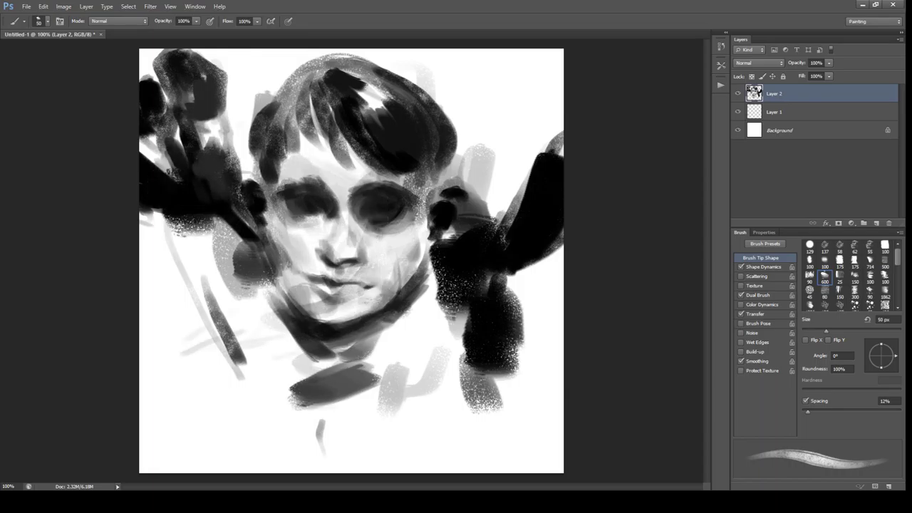
drag(267, 292, 218, 392)
drag(164, 324, 227, 281)
mouse_move(213, 335)
mouse_down()
mouse_move(146, 403)
mouse_move(178, 306)
mouse_up()
key(bracketright)
key(bracketright)
key(bracketright)
key(bracketright)
mouse_move(143, 349)
mouse_down()
mouse_move(203, 285)
mouse_move(153, 271)
mouse_up()
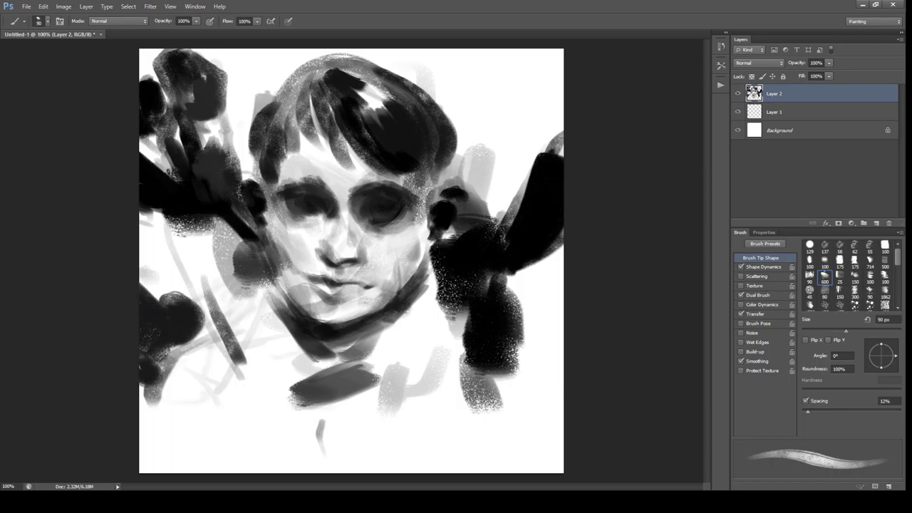
- Cover the left background with broad dark diagonal strokes from the ear to the canvas edge
drag(228, 232, 146, 317)
drag(246, 192, 142, 278)
drag(192, 235, 143, 296)
drag(221, 53, 143, 186)
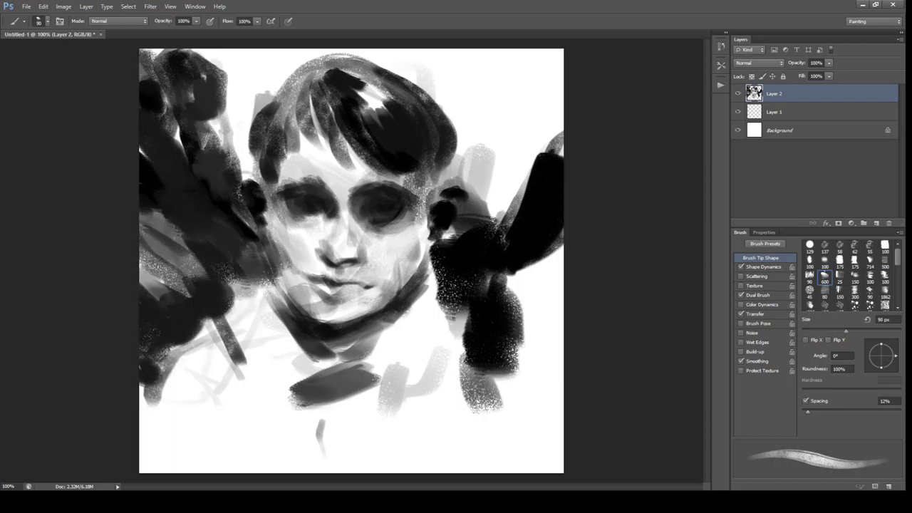
- Fill the right background with broad grey and black diagonal strokes from the upper corner down past the ear
drag(525, 51, 471, 221)
drag(549, 114, 499, 235)
drag(553, 57, 485, 200)
mouse_move(477, 53)
mouse_down()
mouse_move(435, 114)
mouse_move(424, 93)
mouse_up()
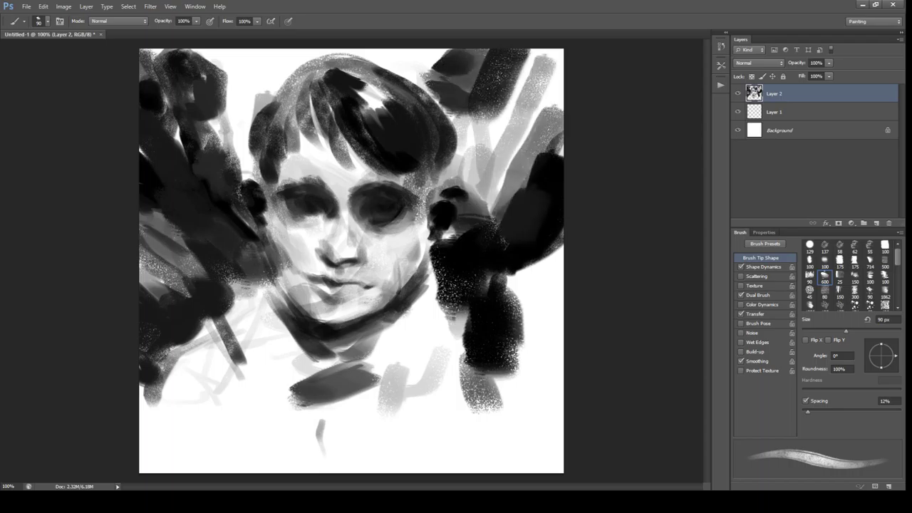
drag(562, 118, 541, 156)
drag(491, 171, 453, 213)
drag(563, 258, 509, 305)
- Brush in the left shoulder, the dark neck shadow and a long diagonal collar stroke down the chest
drag(271, 311, 171, 370)
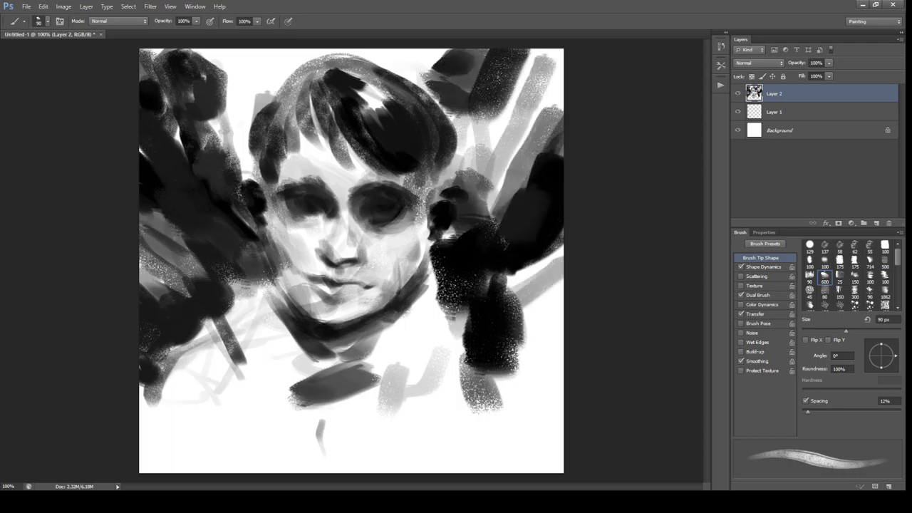
drag(141, 414, 262, 315)
mouse_move(359, 360)
mouse_down()
mouse_move(322, 386)
mouse_move(313, 374)
mouse_up()
drag(322, 339, 237, 380)
drag(265, 339, 198, 419)
drag(256, 313, 360, 466)
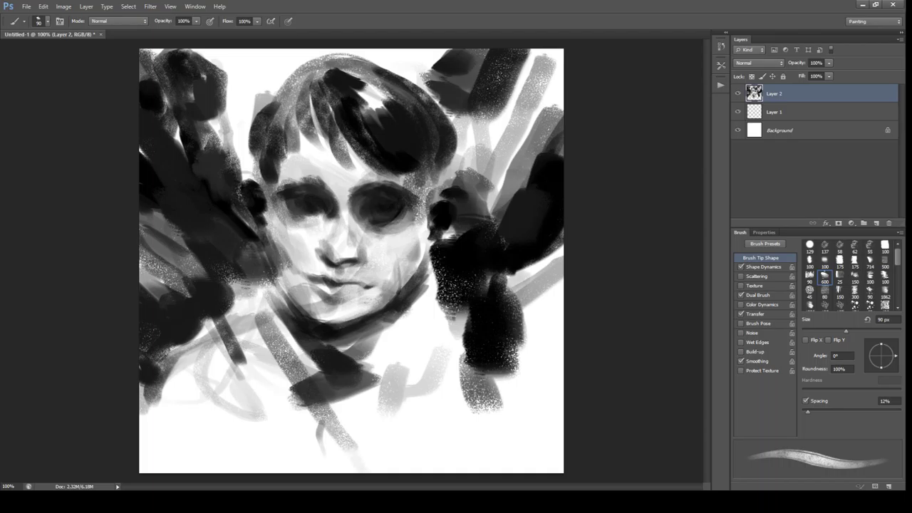
- Extend the dark background along the lower-right edge and add dark strokes above the hair's left side
drag(563, 420, 508, 352)
drag(562, 313, 507, 274)
drag(563, 231, 527, 278)
mouse_move(292, 53)
mouse_down()
mouse_move(228, 80)
mouse_move(224, 107)
mouse_move(193, 148)
mouse_up()
- Undo the thin horizontal strokes beside the hair's left edge and replace them with short dark strokes using a 25 px brush
key(bracketleft)
key(bracketleft)
key(bracketleft)
key(bracketleft)
key(bracketleft)
key(bracketleft)
key(bracketleft)
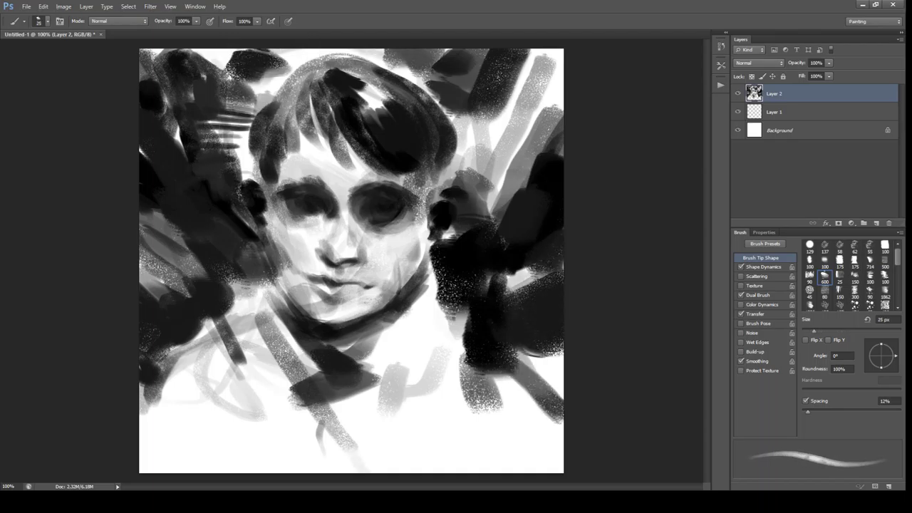
key(ctrl+alt+z)
key(ctrl+alt+z)
key(ctrl+alt+z)
drag(253, 108, 217, 120)
drag(243, 127, 202, 138)
key(ctrl+alt+z)
key(ctrl+alt+z)
mouse_move(242, 103)
mouse_down()
mouse_move(213, 135)
mouse_move(232, 180)
mouse_up()
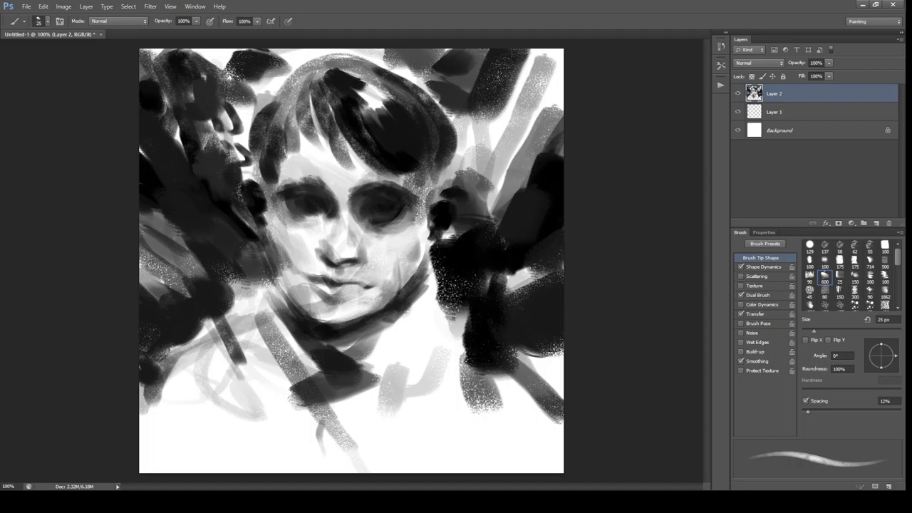
- Add dark strokes to the upper-left and upper-right background, enlarging the brush to 45 px for the right side
drag(228, 50, 221, 81)
drag(535, 55, 531, 148)
key(bracketright)
key(bracketright)
key(bracketright)
key(bracketright)
drag(522, 74, 507, 154)
drag(538, 114, 510, 203)
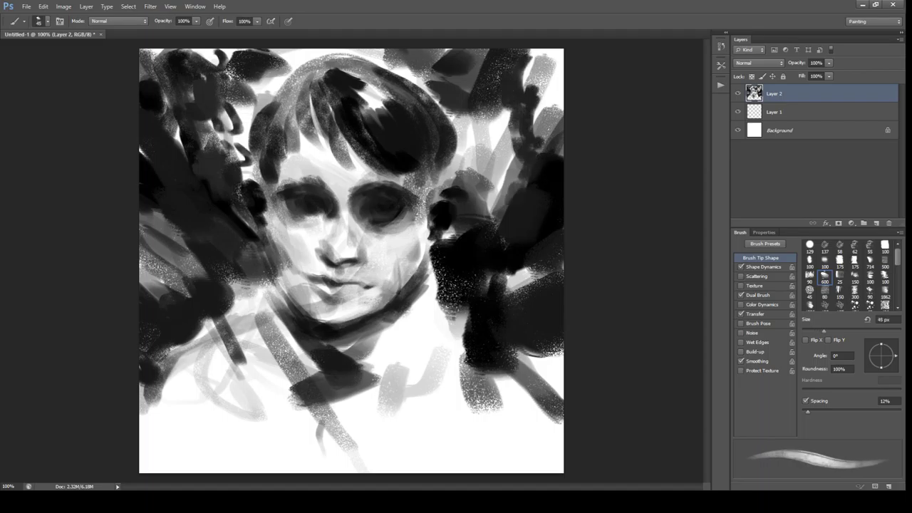
- Break up the right background with short grey and black dabs beside the hair and along the lower-right edge
drag(510, 114, 488, 164)
drag(520, 183, 480, 230)
drag(481, 127, 457, 196)
drag(560, 353, 538, 384)
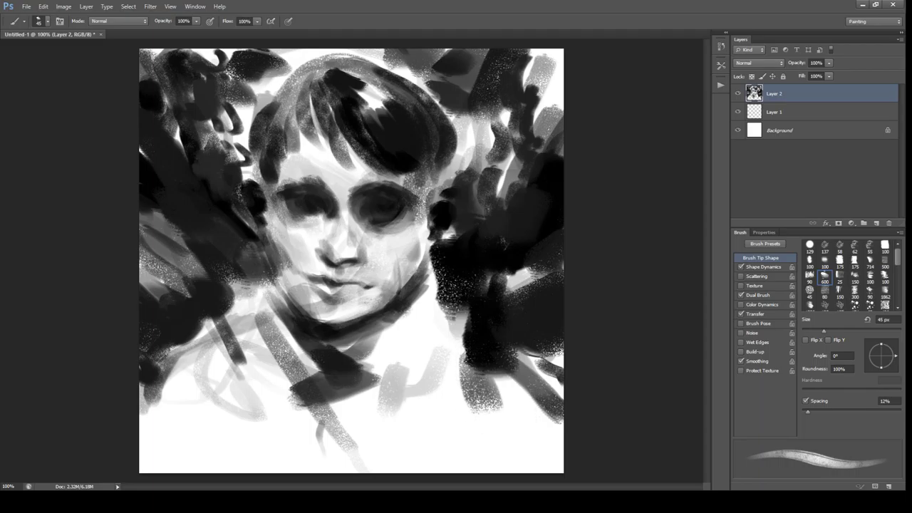
- Undo the dark dab on the left shoulder and fill the background above that shoulder with broad dark strokes, up to 80 px
drag(263, 326, 237, 348)
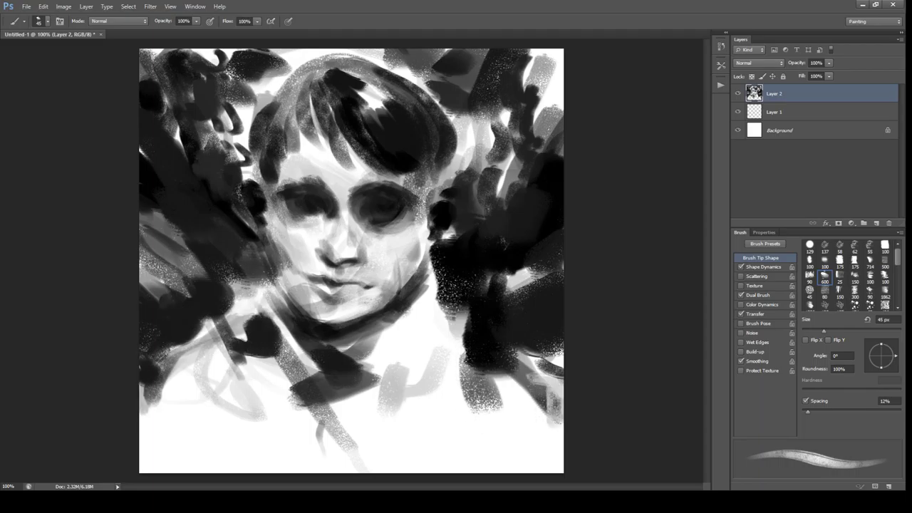
key(ctrl+z)
mouse_move(274, 287)
mouse_down()
mouse_move(242, 355)
mouse_move(227, 305)
mouse_up()
mouse_move(265, 332)
mouse_down()
mouse_move(241, 356)
mouse_move(165, 364)
mouse_up()
key(bracketright)
key(bracketright)
key(bracketright)
key(bracketright)
drag(252, 310, 171, 364)
drag(186, 348, 151, 366)
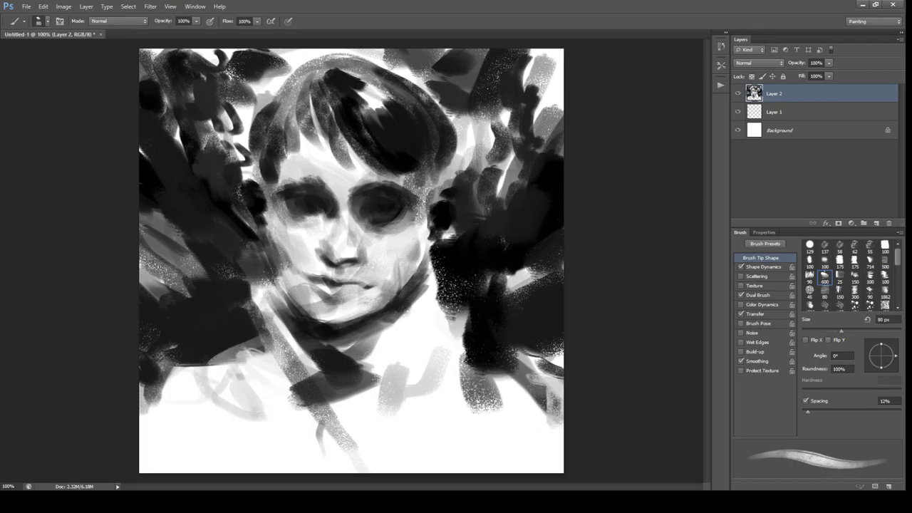
drag(173, 336, 235, 356)
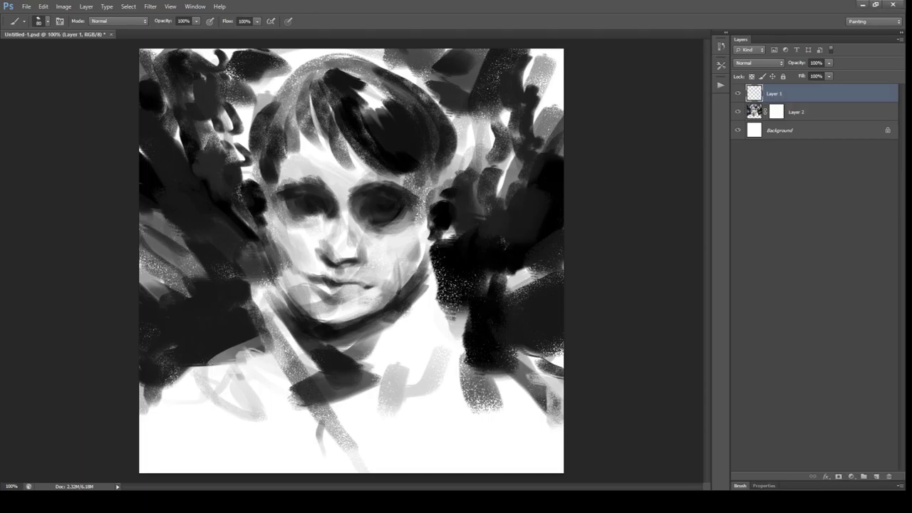
- Glaze bluish-grey strokes over the forehead, nose and chin on Layer 1, and deepen the left eye socket and neck shadow
mouse_move(370, 146)
mouse_down()
mouse_move(356, 167)
mouse_move(332, 161)
mouse_move(288, 178)
mouse_up()
mouse_move(338, 192)
mouse_down()
mouse_move(289, 242)
mouse_move(387, 269)
mouse_move(318, 308)
mouse_up()
alt+click(356, 306)
mouse_move(377, 299)
mouse_down()
mouse_move(345, 313)
mouse_move(335, 296)
mouse_move(363, 221)
mouse_move(356, 258)
mouse_move(359, 227)
mouse_move(419, 262)
mouse_move(389, 285)
mouse_up()
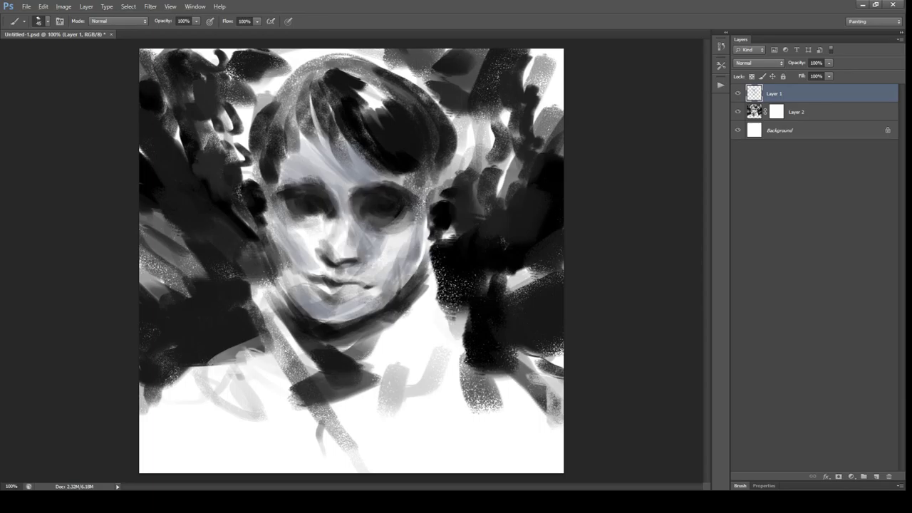
drag(302, 218, 327, 217)
drag(317, 349, 366, 333)
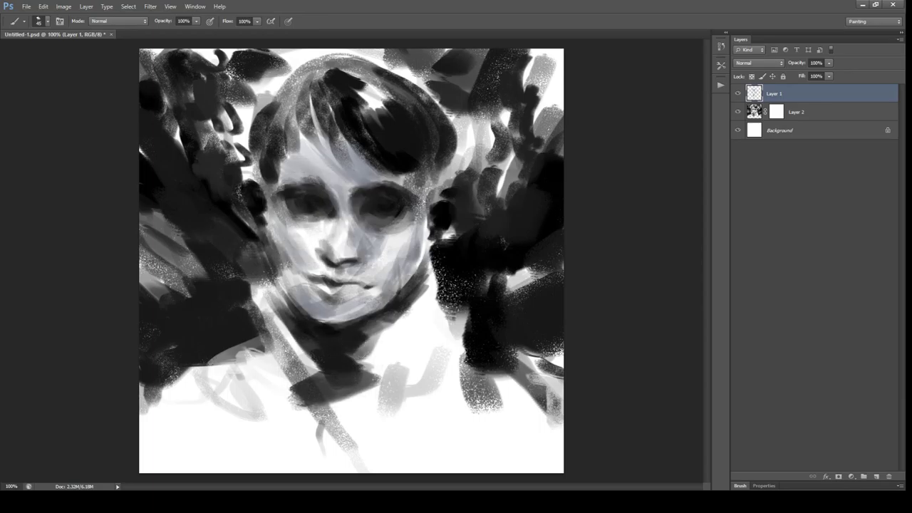
- Cover the white background gaps around the neck, hair and right shoulder with dark grey and black strokes
mouse_move(449, 360)
mouse_down()
mouse_move(446, 321)
mouse_move(456, 338)
mouse_move(460, 281)
mouse_up()
mouse_move(264, 300)
mouse_down()
mouse_move(228, 335)
mouse_move(214, 306)
mouse_move(157, 356)
mouse_move(242, 264)
mouse_up()
drag(512, 272, 481, 302)
mouse_move(548, 54)
mouse_down()
mouse_move(552, 128)
mouse_move(528, 64)
mouse_move(442, 200)
mouse_up()
mouse_move(427, 61)
mouse_down()
mouse_move(260, 99)
mouse_move(161, 143)
mouse_move(228, 207)
mouse_move(284, 57)
mouse_move(253, 114)
mouse_up()
mouse_move(438, 349)
mouse_down()
mouse_move(542, 420)
mouse_move(555, 470)
mouse_up()
- Undo the last left shoulder stroke and repaint the dark background edge along that shoulder's slope
drag(264, 352, 149, 406)
key(ctrl+z)
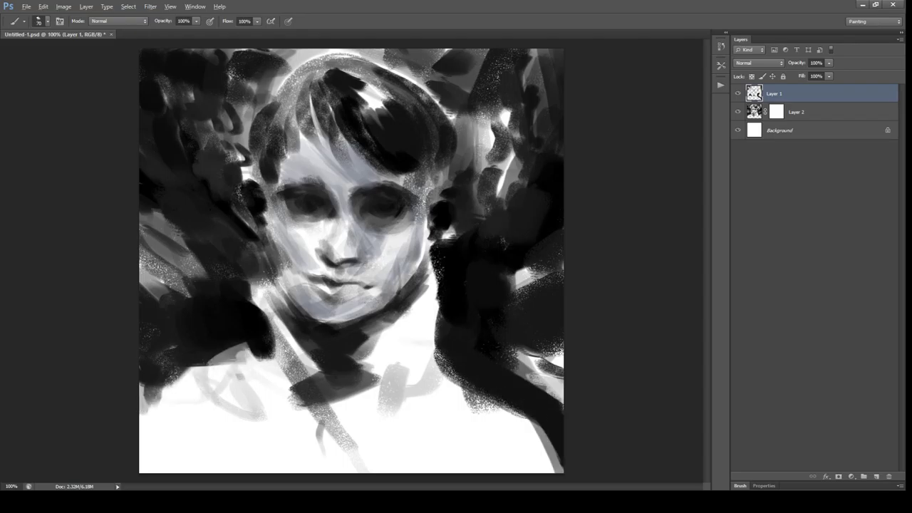
drag(257, 349, 146, 402)
mouse_move(163, 363)
mouse_down()
mouse_move(142, 417)
mouse_move(142, 402)
mouse_up()
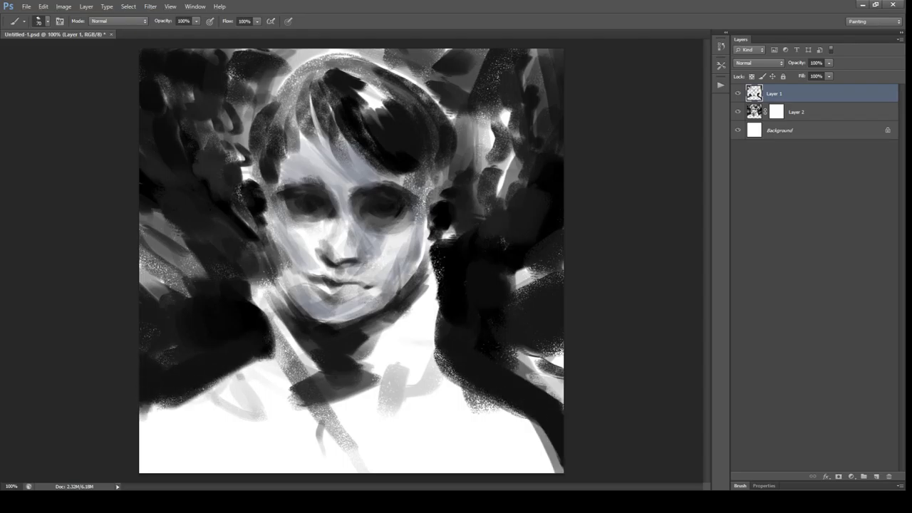
- Darken the left side of the collar opening and undo the pale looping stroke across the chest
drag(307, 356, 285, 397)
drag(346, 317, 246, 413)
drag(267, 364, 367, 438)
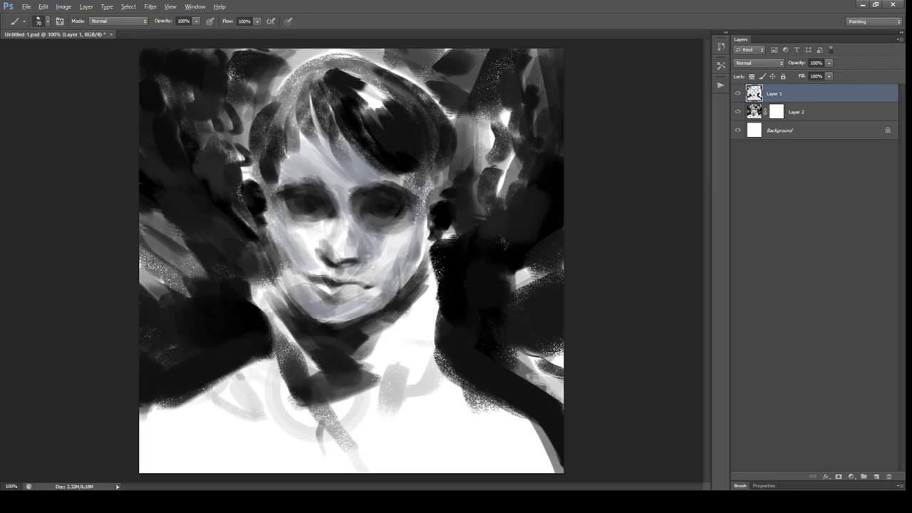
key(ctrl+z)
- Block in the right collar flap with light grey strokes from the jaw down to the middle of the chest
mouse_move(317, 416)
mouse_down()
mouse_move(340, 436)
mouse_move(410, 374)
mouse_up()
drag(324, 384, 389, 428)
drag(424, 363, 381, 392)
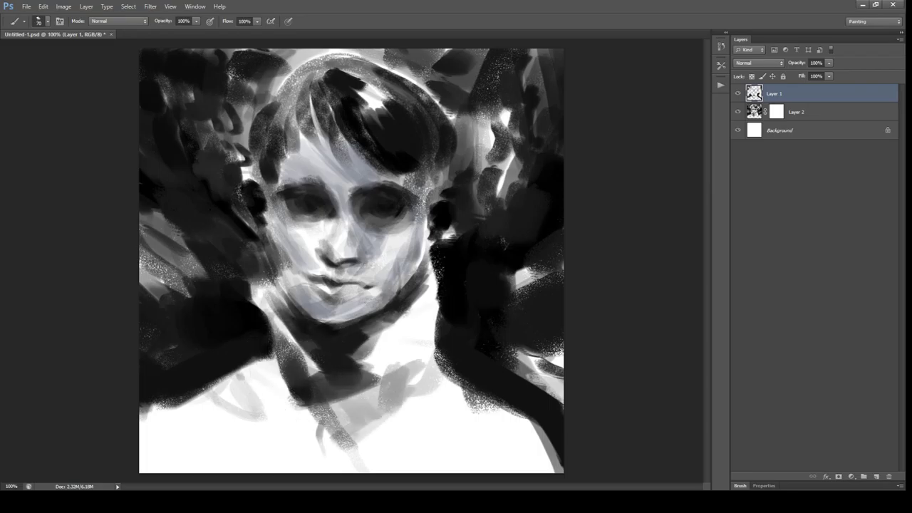
drag(431, 317, 363, 367)
drag(408, 342, 366, 391)
drag(438, 326, 402, 381)
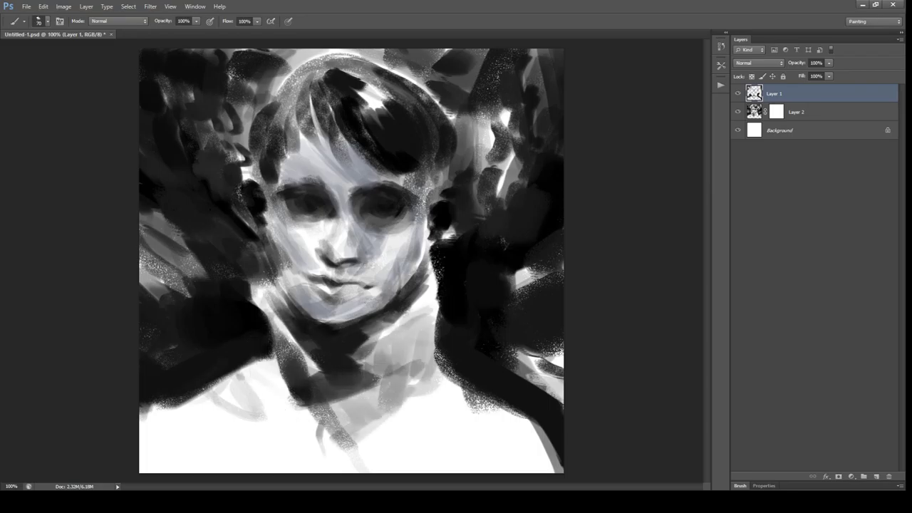
- Add a new layer and refine the line and shading of the lips
key(ctrl+shift+alt+n)
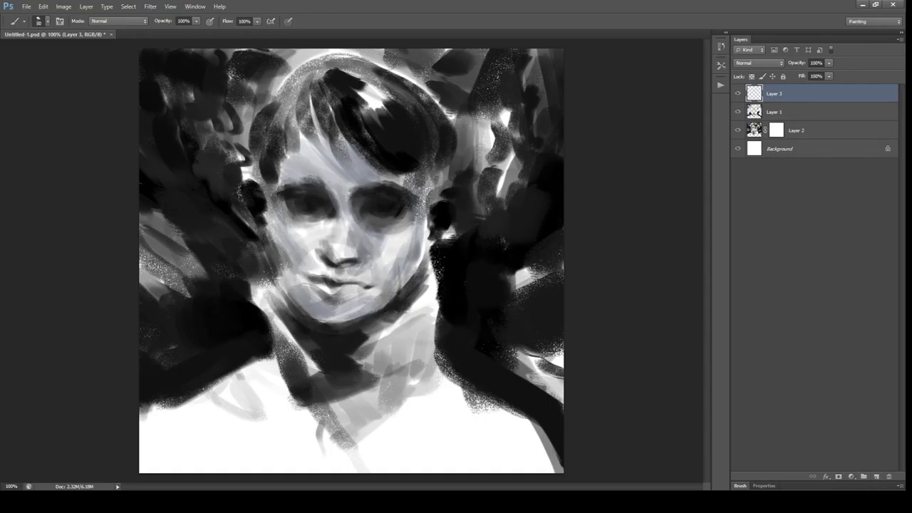
drag(324, 280, 336, 282)
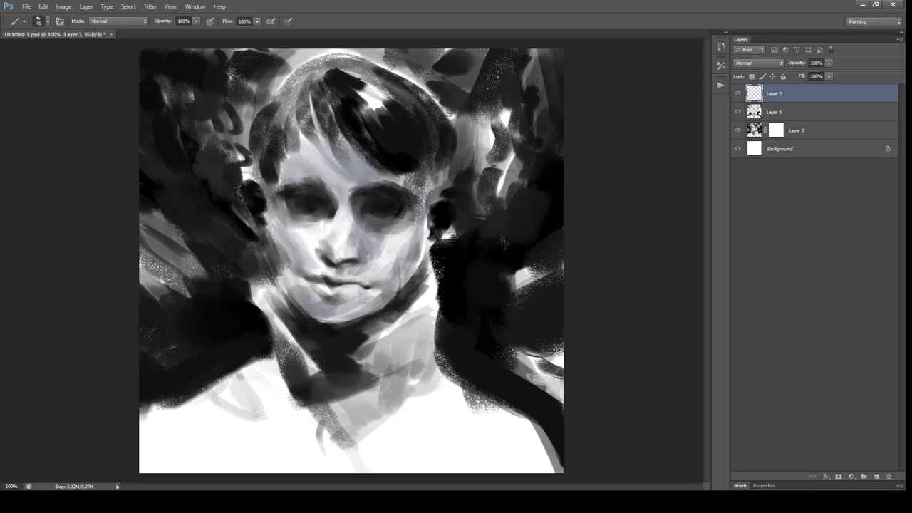
- On another new layer, check the portrait mirrored, restore its orientation, and rework the hair fringe and neck shadow
key(ctrl+shift+alt+n)
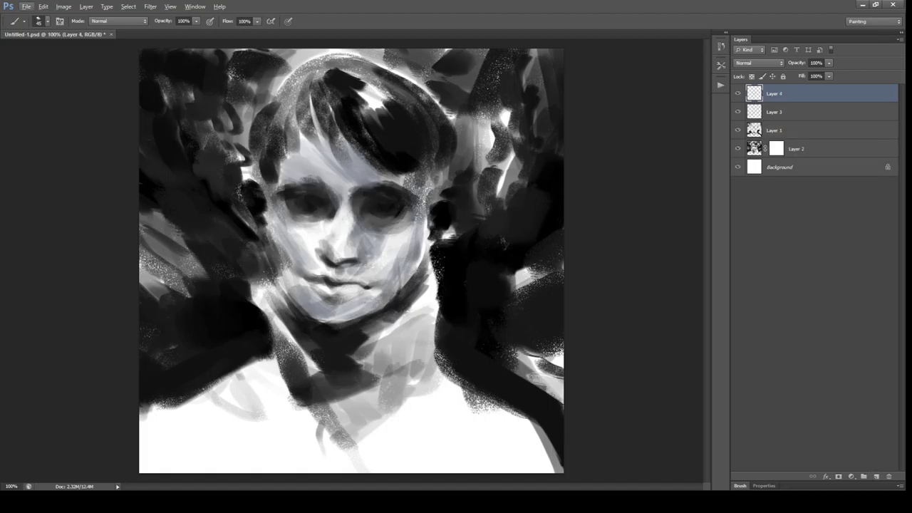
key(ctrl+shift+h)
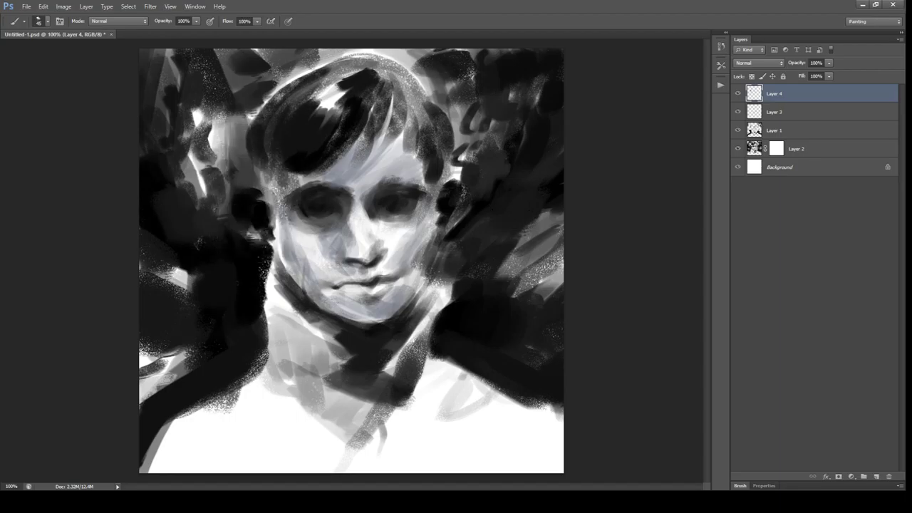
key(ctrl+shift+h)
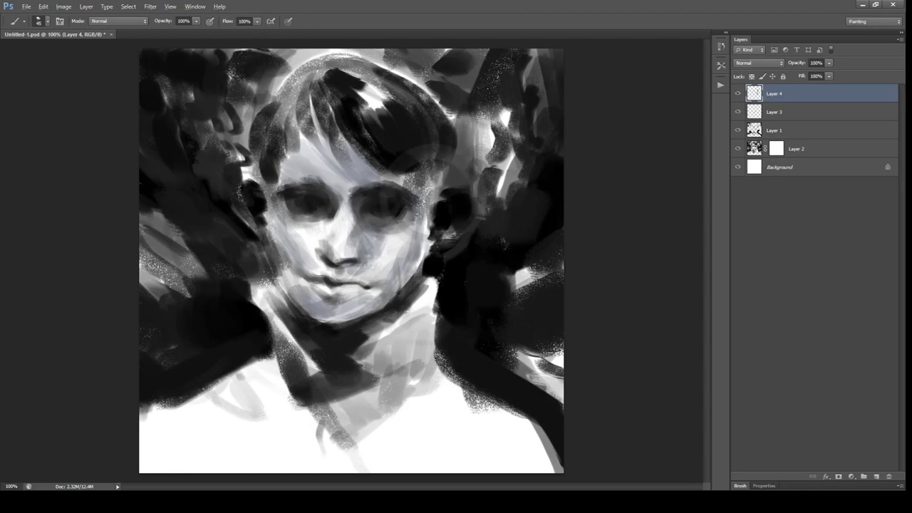
mouse_move(324, 68)
mouse_down()
mouse_move(382, 82)
mouse_move(306, 125)
mouse_up()
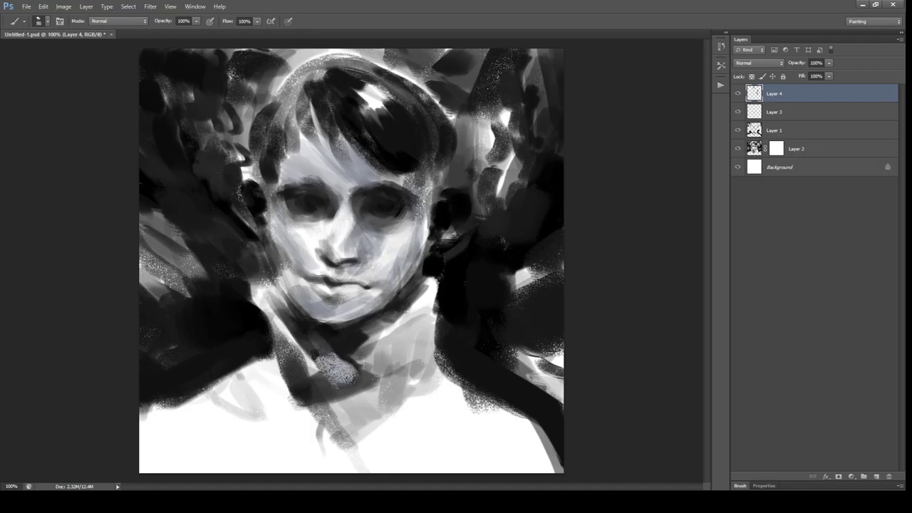
click(334, 360)
drag(325, 349, 346, 378)
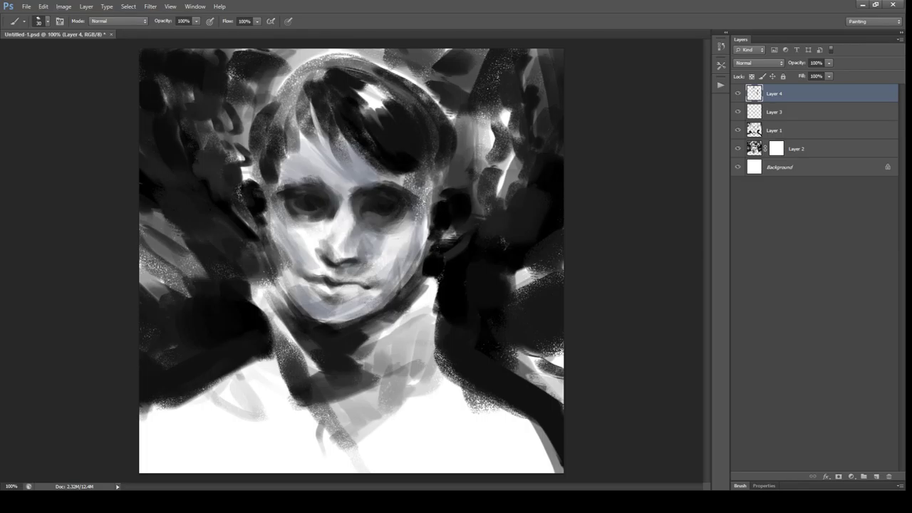
- Cover the canvas with pale pink strokes on a new layer using a 250 px brush, and set the layer's opacity to 11%
key(ctrl+shift+alt+n)
drag(146, 406, 146, 450)
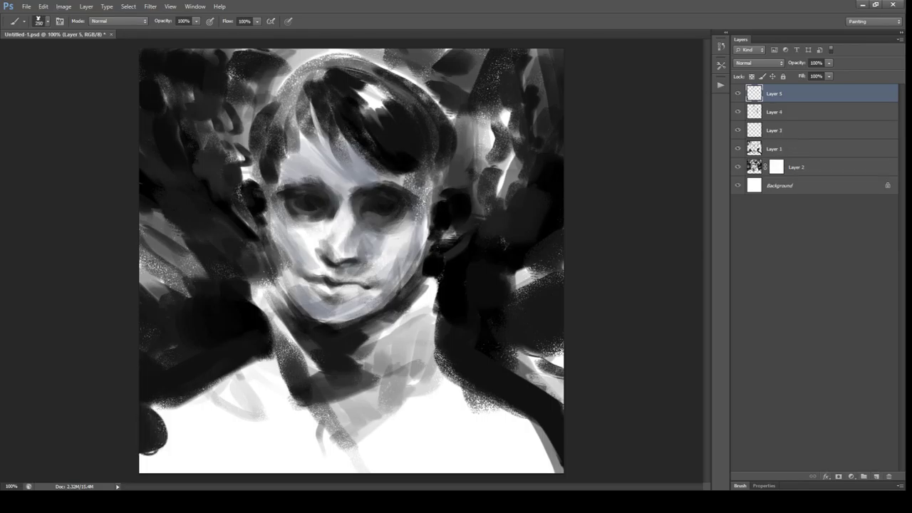
key(i)
key(b)
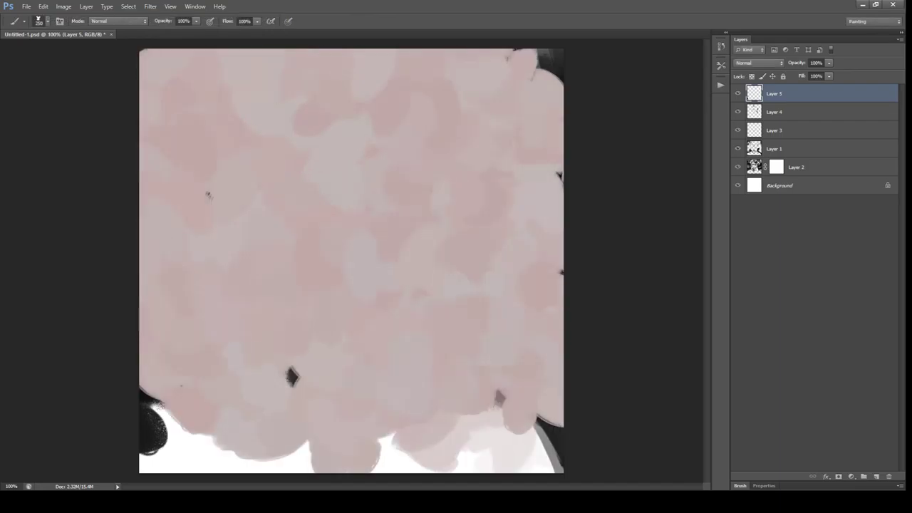
text(11)
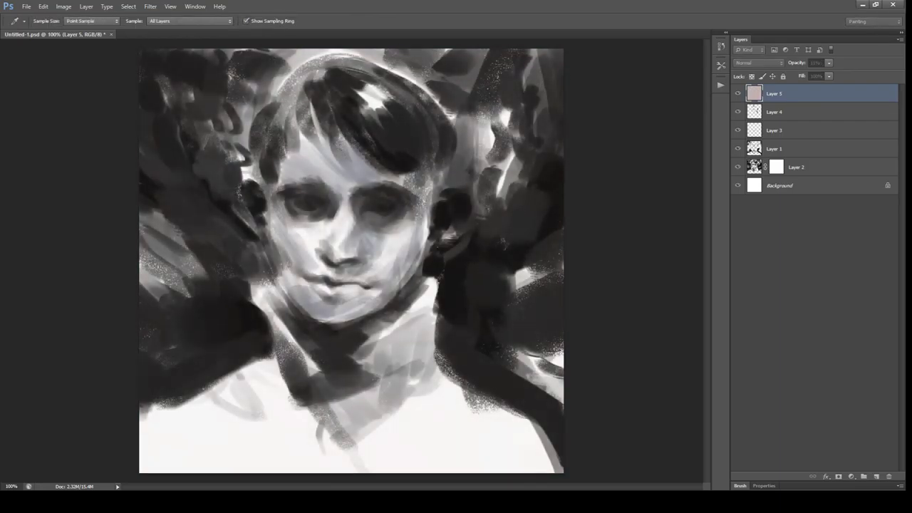
- Add another layer, enable Transfer for the brush, and paint muted pink strokes in the background beside the hair's right side
key(ctrl+shift+alt+n)
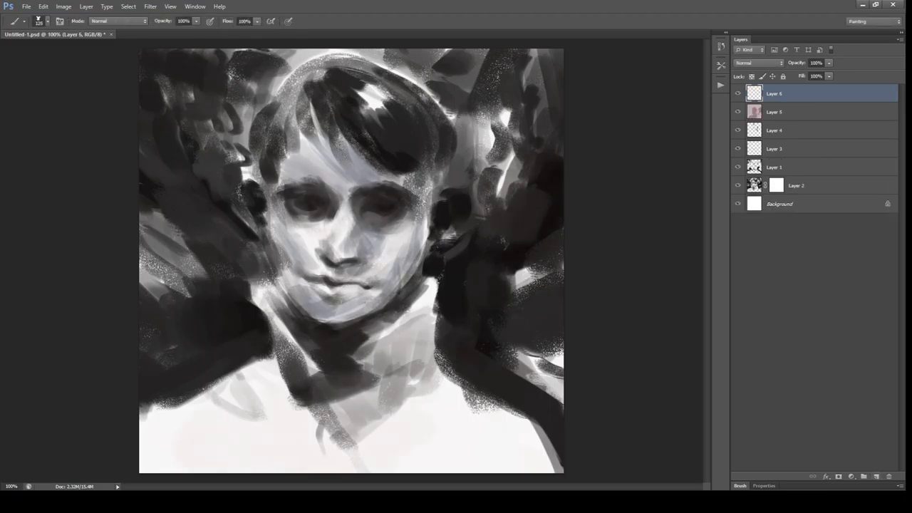
key(F5)
click(741, 313)
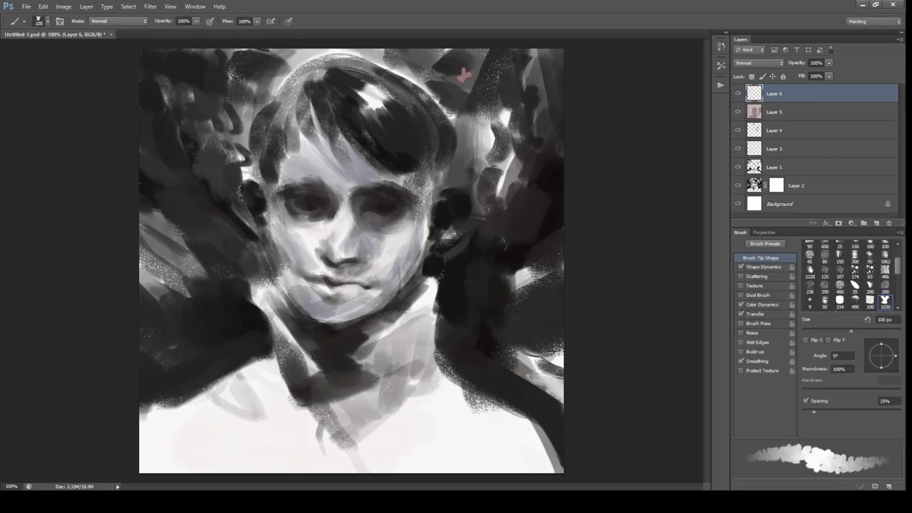
drag(483, 96, 511, 146)
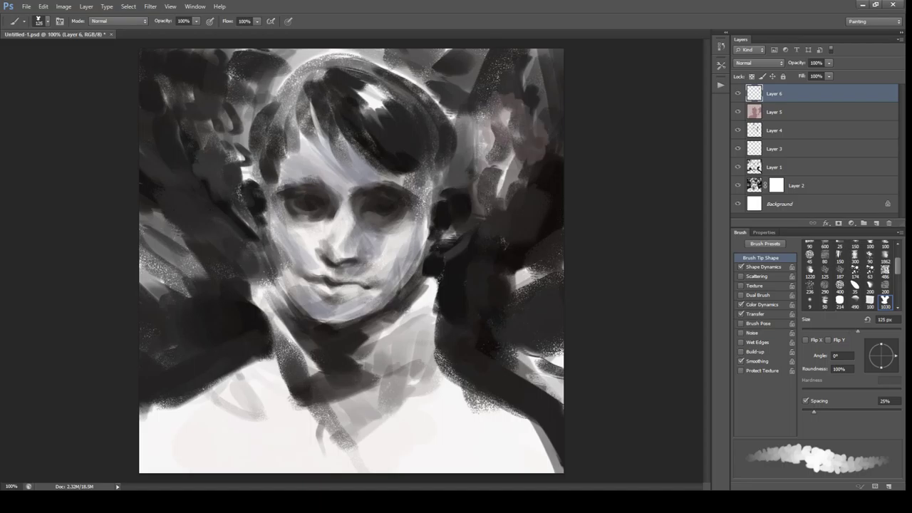
- Undo the pinkish strokes beside the hair and dull the bright background patches with muted grey, using a 250 px brush
key(ctrl+alt+z)
key(ctrl+alt+z)
key(ctrl+alt+z)
key(ctrl+shift+z)
key(ctrl+shift+z)
key(ctrl+shift+z)
key(ctrl+shift+z)
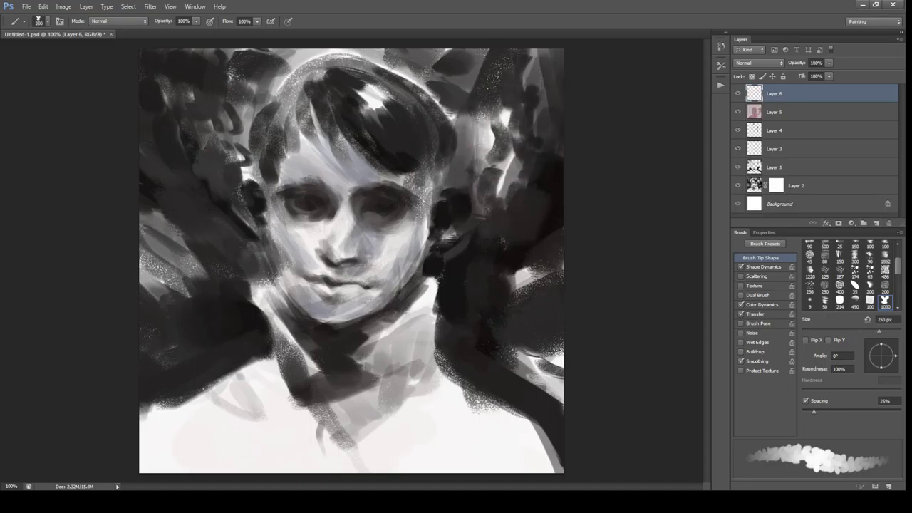
key(ctrl+shift+z)
key(ctrl+shift+z)
key(ctrl+shift+z)
key(ctrl+shift+z)
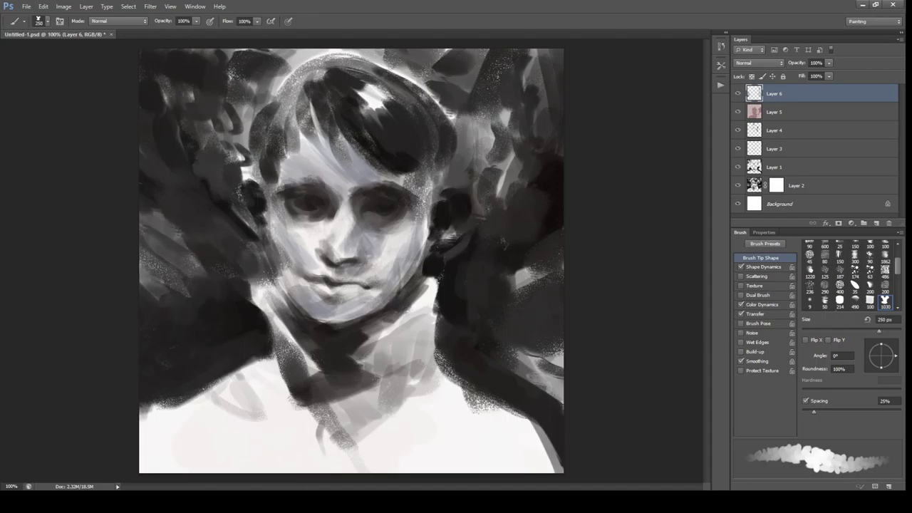
- Step back and forth through the latest background strokes to compare the painting with and without them
key(ctrl+z)
key(ctrl+z)
key(ctrl+z)
key(ctrl+z)
key(ctrl+z)
key(ctrl+z)
key(ctrl+z)
key(ctrl+z)
key(ctrl+z)
key(ctrl+z)
key(ctrl+alt+z)
- Add a mask to Layer 4 and hide its paint over both eyes with a hard round 80 px brush
key(shift+comma)
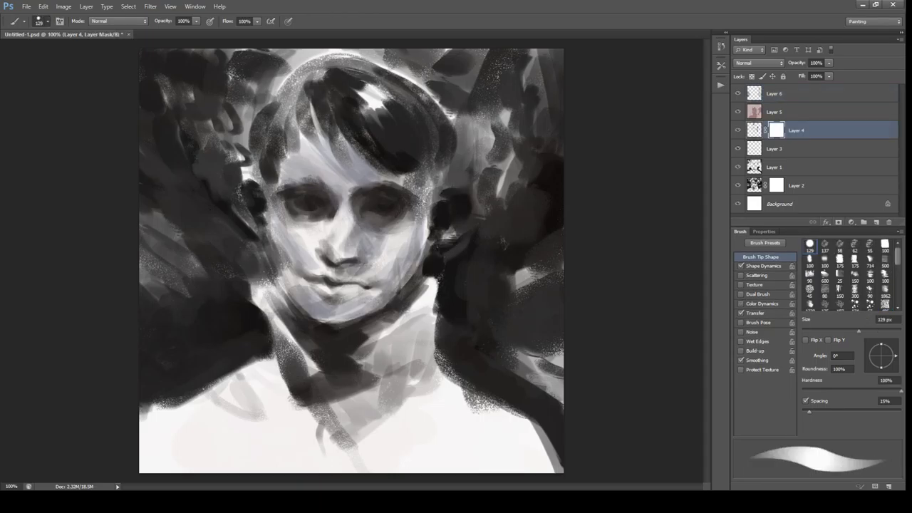
key(bracketleft)
key(bracketleft)
key(bracketleft)
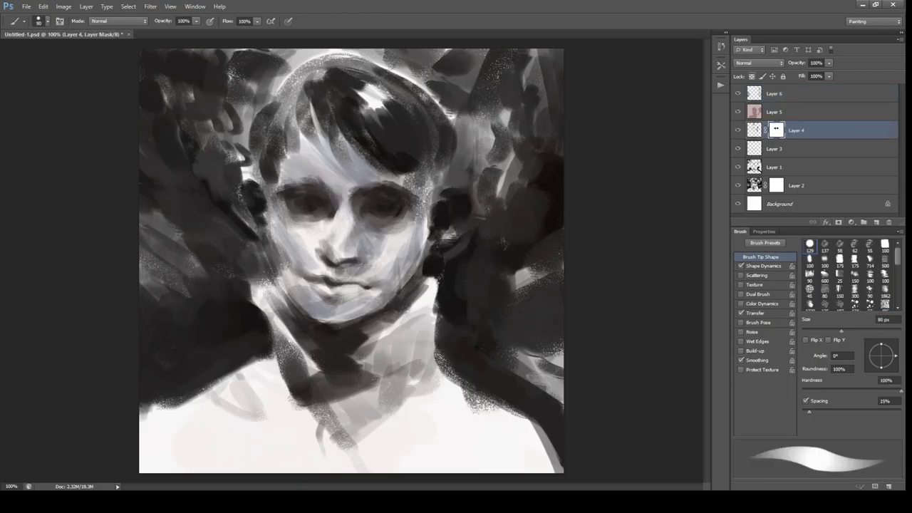
- Add a new layer in Multiply mode and shade the forehead, nose, cheeks and chin dark grey with a textured 55 px brush
key(ctrl+shift+alt+n)
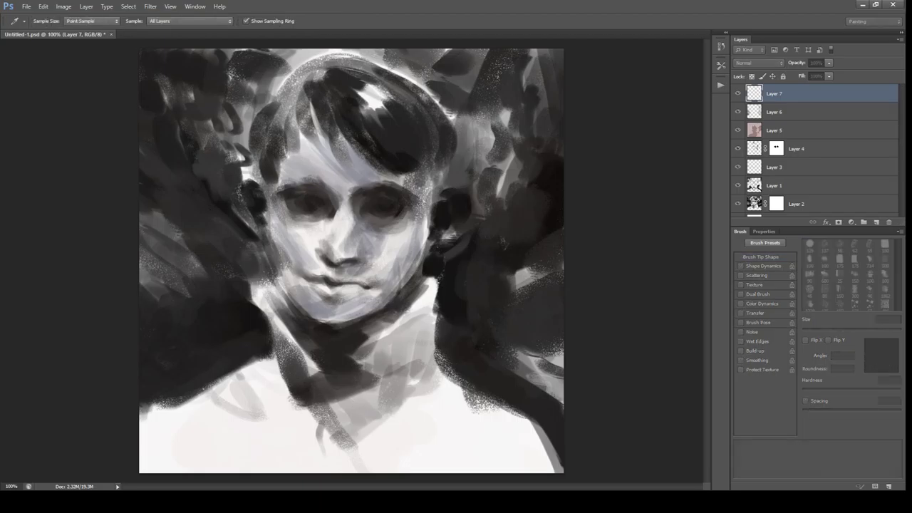
key(shift+alt+m)
mouse_move(306, 132)
mouse_down()
mouse_move(364, 185)
mouse_move(412, 201)
mouse_up()
click(869, 246)
drag(281, 143, 367, 317)
drag(283, 278, 381, 328)
mouse_move(256, 208)
mouse_down()
mouse_move(377, 328)
mouse_move(362, 321)
mouse_up()
drag(261, 181, 333, 253)
drag(294, 120, 272, 191)
drag(371, 214, 356, 289)
drag(422, 168, 371, 299)
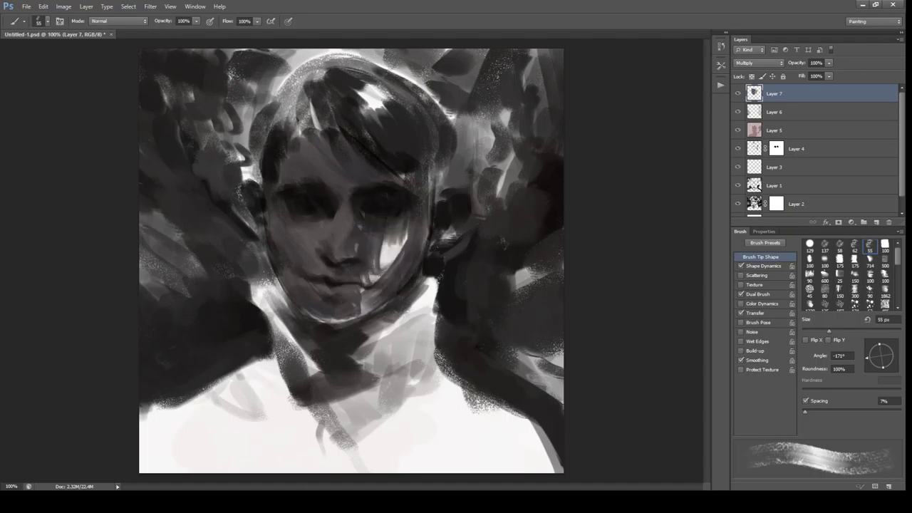
- Extend the Multiply shading over the remaining light areas of the right cheek, jaw and temple
drag(398, 250, 307, 325)
drag(406, 220, 364, 287)
mouse_move(392, 172)
mouse_down()
mouse_move(430, 189)
mouse_move(436, 245)
mouse_up()
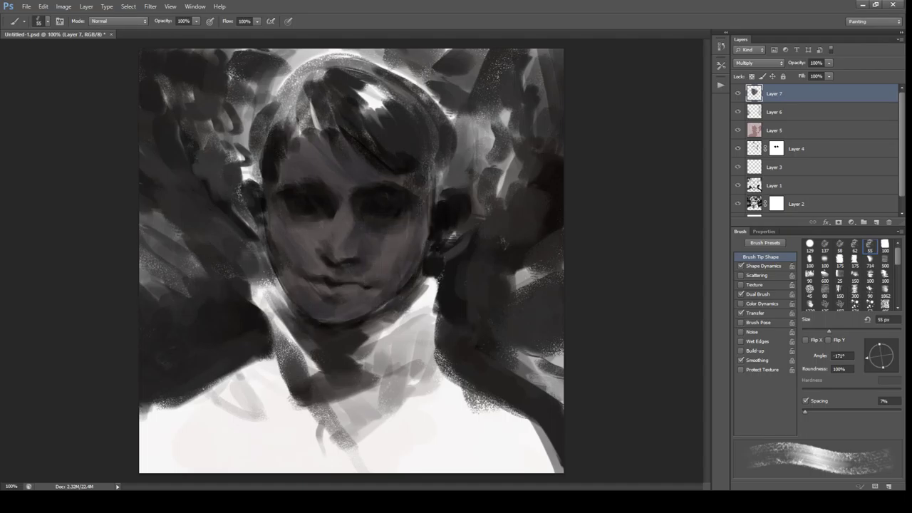
- Darken the left ear and the shadow in the collar opening, undoing the stray strokes along the jaw
drag(258, 188, 248, 251)
drag(291, 312, 356, 344)
key(ctrl+z)
mouse_move(334, 301)
mouse_down()
mouse_move(418, 352)
mouse_move(314, 349)
mouse_move(292, 325)
mouse_up()
key(ctrl+z)
drag(315, 385, 354, 350)
- Deepen the hair fringe and the hair's left side with dark strokes, and undo the stroke over the left shoulder
mouse_move(324, 89)
mouse_down()
mouse_move(295, 140)
mouse_move(299, 128)
mouse_up()
drag(392, 105, 329, 152)
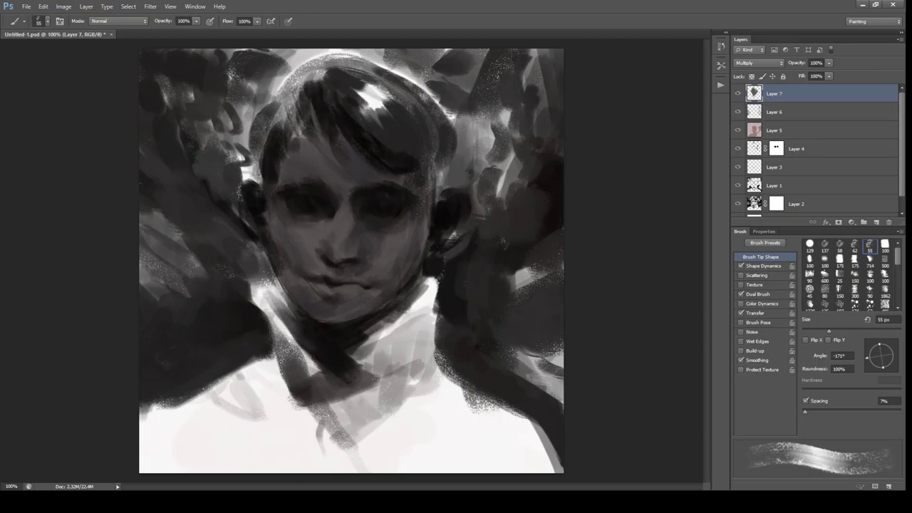
drag(305, 100, 265, 140)
drag(265, 128, 244, 188)
drag(273, 322, 251, 364)
key(ctrl+z)
- Shade the right collar flap down to its point with diagonal grey strokes from a streaky 70 px brush
key(comma)
drag(434, 303, 385, 402)
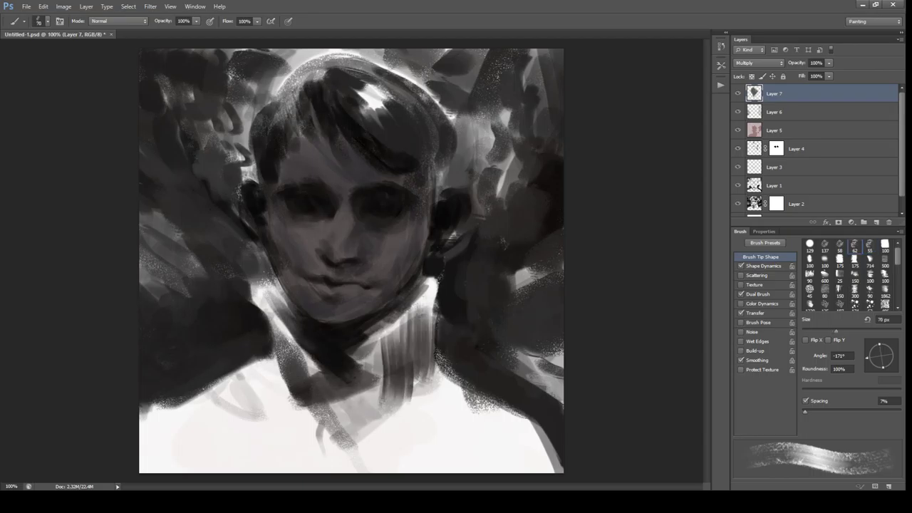
drag(396, 328, 331, 385)
drag(395, 360, 321, 438)
key(ctrl+z)
drag(434, 310, 332, 413)
drag(424, 363, 317, 442)
- Lower Layer 7's opacity to 62% and add grey shading to the collar's upper edge and the right shoulder
mouse_move(797, 63)
mouse_down()
mouse_move(762, 63)
mouse_move(771, 63)
mouse_up()
drag(431, 310, 367, 343)
drag(559, 392, 491, 470)
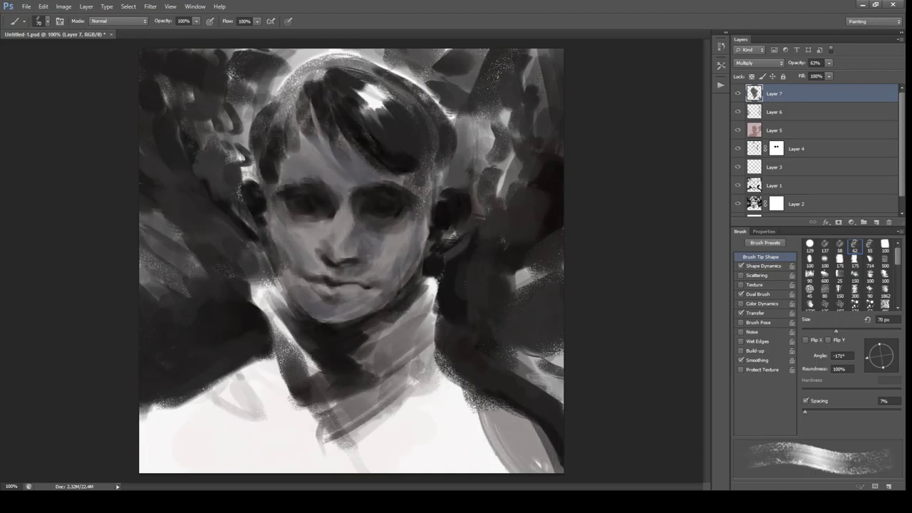
- Shade the left shoulder's outer edge and the left collar flap down to its point with broad grey strokes on Layer 7
drag(171, 399, 146, 470)
drag(335, 332, 250, 410)
drag(341, 341, 239, 450)
mouse_move(335, 441)
mouse_down()
mouse_move(246, 292)
mouse_move(228, 228)
mouse_up()
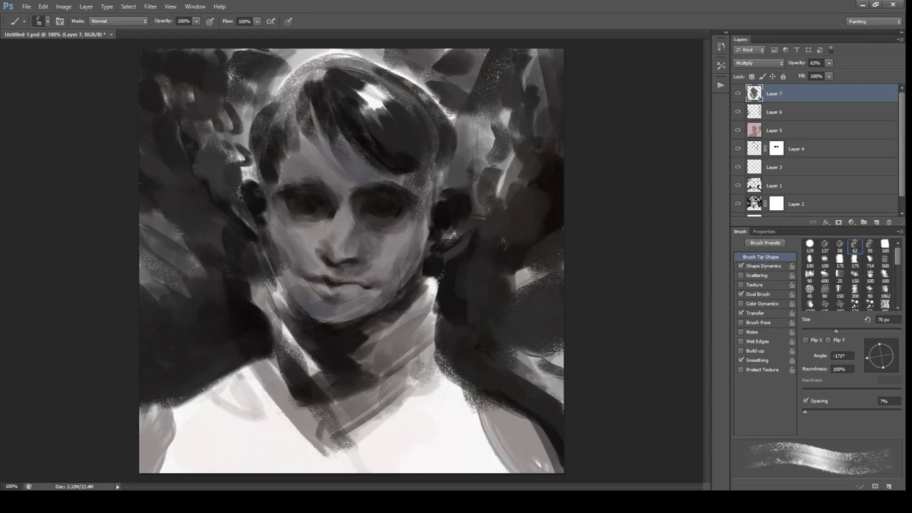
- Darken the background on both sides of the head with long diagonal strokes from the 70 px brush
drag(228, 178, 147, 299)
drag(235, 292, 142, 378)
drag(207, 100, 181, 200)
drag(189, 53, 146, 185)
drag(559, 325, 466, 427)
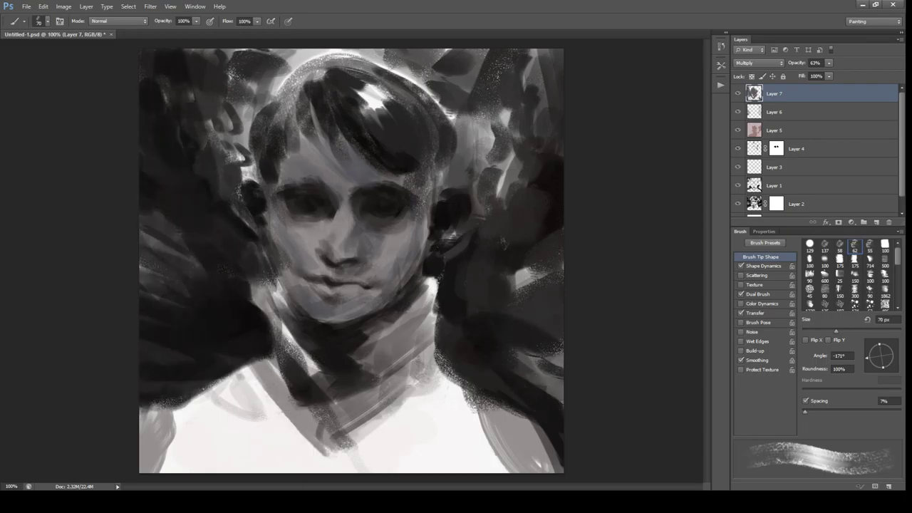
drag(555, 278, 463, 320)
drag(527, 349, 456, 406)
drag(559, 82, 477, 303)
drag(523, 51, 436, 199)
- Add a new layer and touch up the nose bridge with the brush reduced to 20 px, undoing the stray forehead stroke
key(ctrl+shift+alt+n)
key(bracketleft)
key(bracketleft)
key(bracketleft)
key(bracketleft)
key(bracketleft)
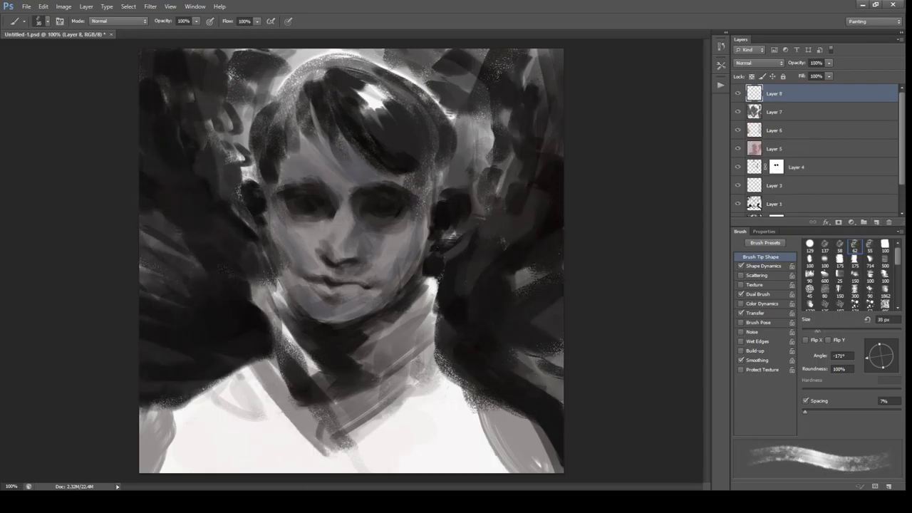
drag(339, 207, 339, 218)
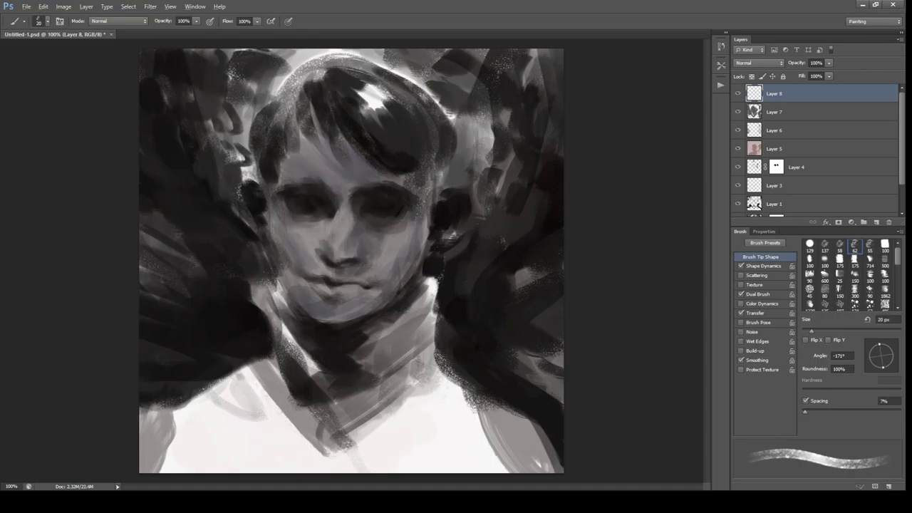
drag(317, 158, 320, 163)
key(ctrl+z)
- Refine the side of the nose, the mouth corners, the chin and the left cheek with short 20 px strokes
drag(335, 231, 334, 241)
mouse_move(299, 278)
mouse_down()
mouse_move(295, 288)
mouse_move(294, 275)
mouse_up()
drag(367, 288, 381, 294)
drag(311, 295, 315, 309)
mouse_move(334, 228)
mouse_down()
mouse_move(337, 256)
mouse_move(340, 249)
mouse_up()
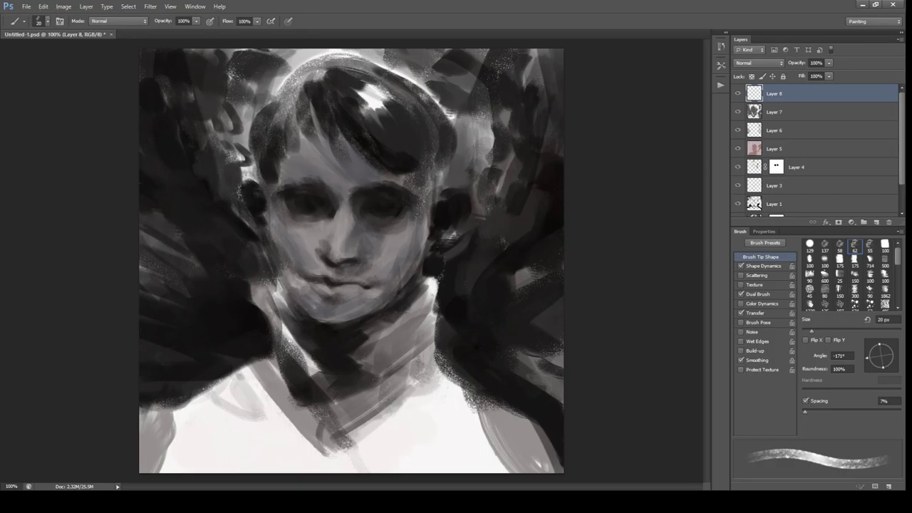
drag(282, 218, 302, 249)
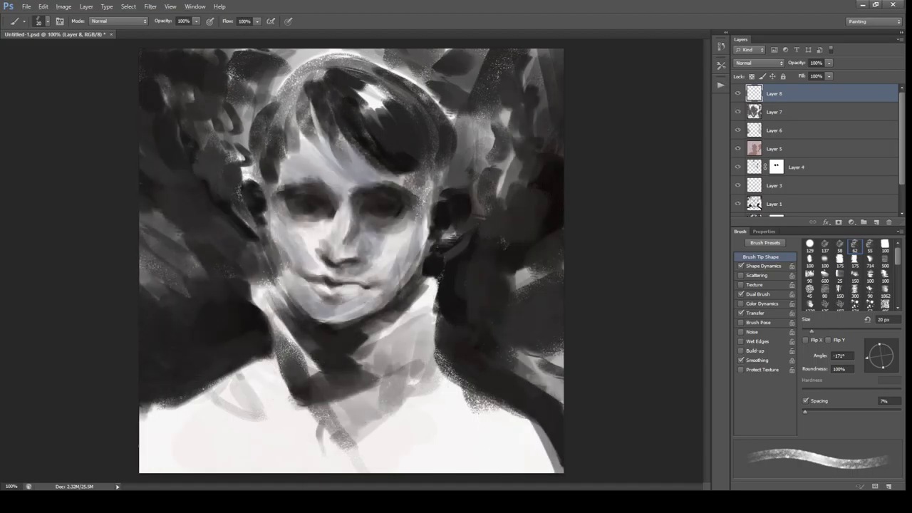
- Set the opacity of Layer 7 to 64%
key(6)
key(9)
key(alt+bracketleft)
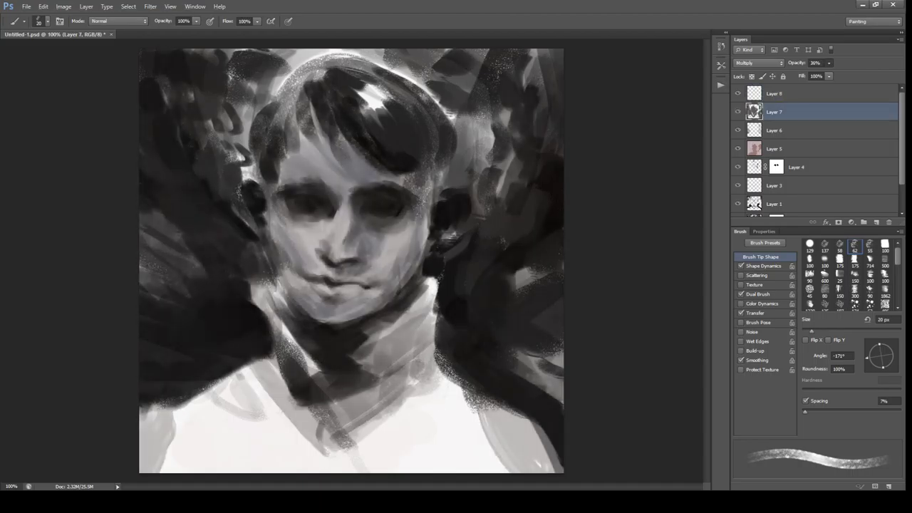
key(8)
key(6)
key(4)
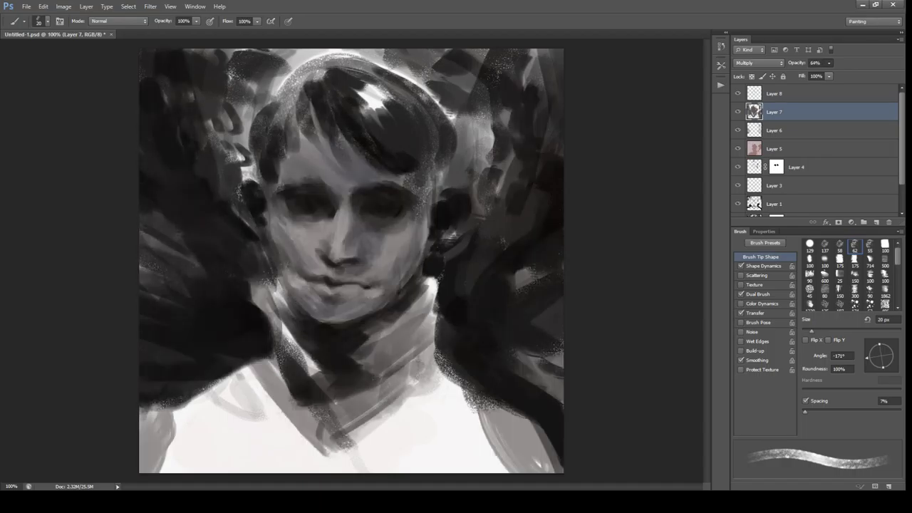
- Add a new layer on top and paint dark strokes over the left background with the textured 150 px brush preset
key(alt+bracketright)
key(ctrl+shift+alt+n)
key(comma)
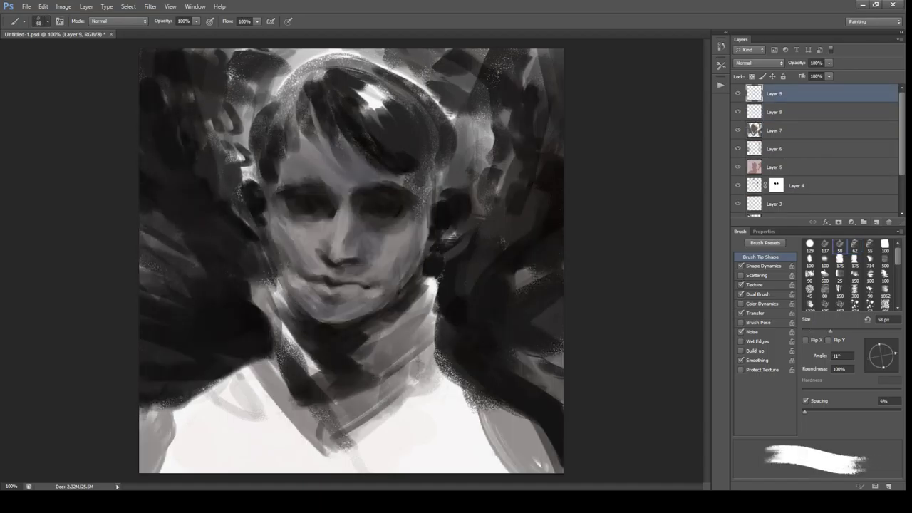
drag(250, 106, 186, 64)
key(period)
key(period)
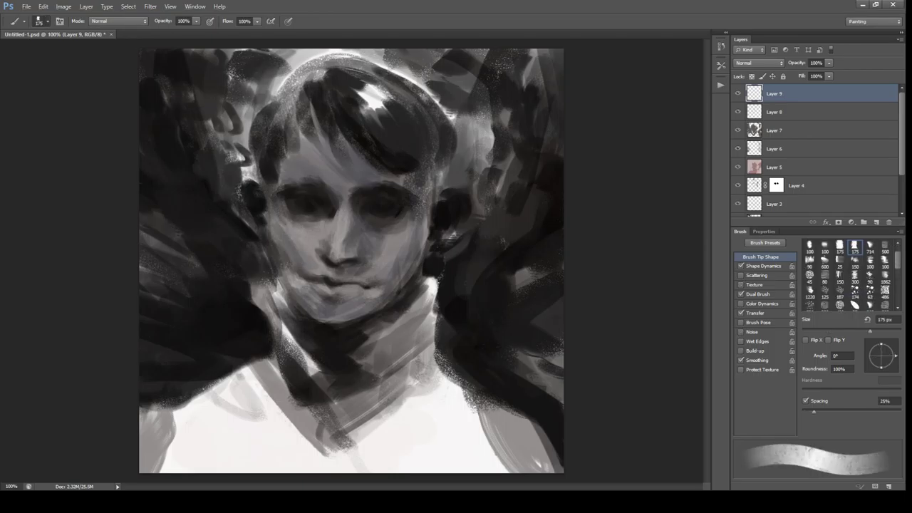
key(period)
key(period)
key(period)
key(period)
key(period)
key(period)
key(period)
key(period)
key(period)
key(period)
key(period)
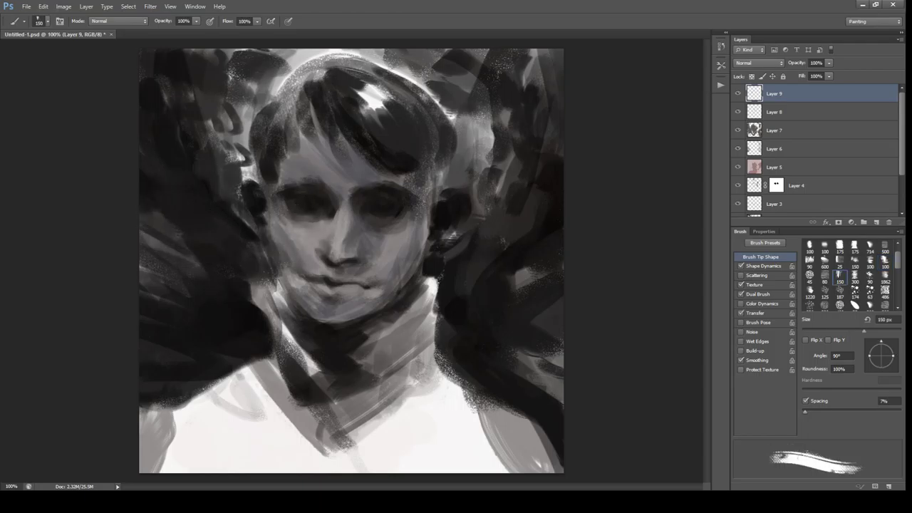
drag(171, 235, 168, 271)
mouse_move(193, 157)
mouse_down()
mouse_move(175, 71)
mouse_move(213, 164)
mouse_move(186, 107)
mouse_move(235, 153)
mouse_move(200, 93)
mouse_up()
- Switch to a soft-edged brush preset and blend the dark background beside the left of the head
key(period)
key(period)
key(period)
key(period)
key(period)
key(period)
key(period)
key(period)
key(period)
key(period)
key(period)
key(period)
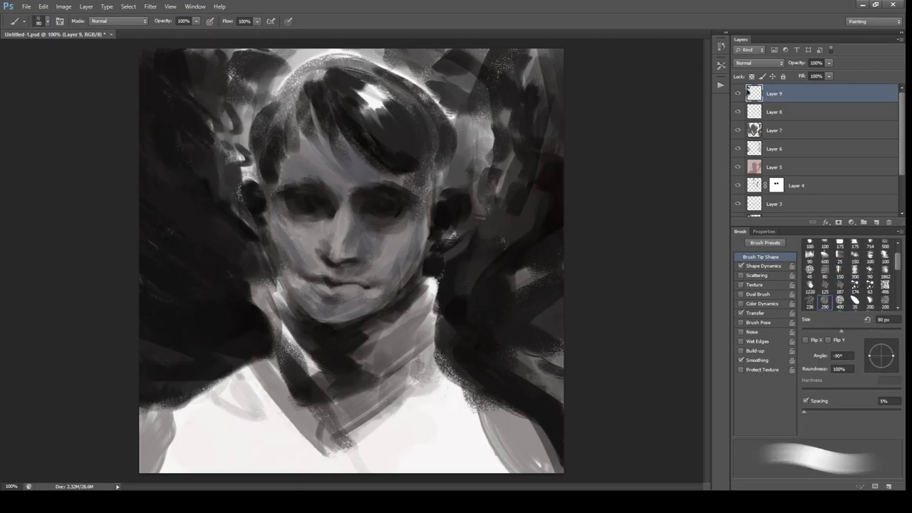
mouse_move(242, 136)
mouse_down()
mouse_move(192, 57)
mouse_move(222, 185)
mouse_up()
- Browse the brush presets and choose the textured, tapered 25 px brush
key(comma)
key(comma)
key(comma)
key(comma)
key(comma)
key(comma)
key(comma)
key(comma)
key(comma)
key(comma)
key(comma)
key(comma)
key(comma)
key(comma)
key(comma)
key(comma)
key(comma)
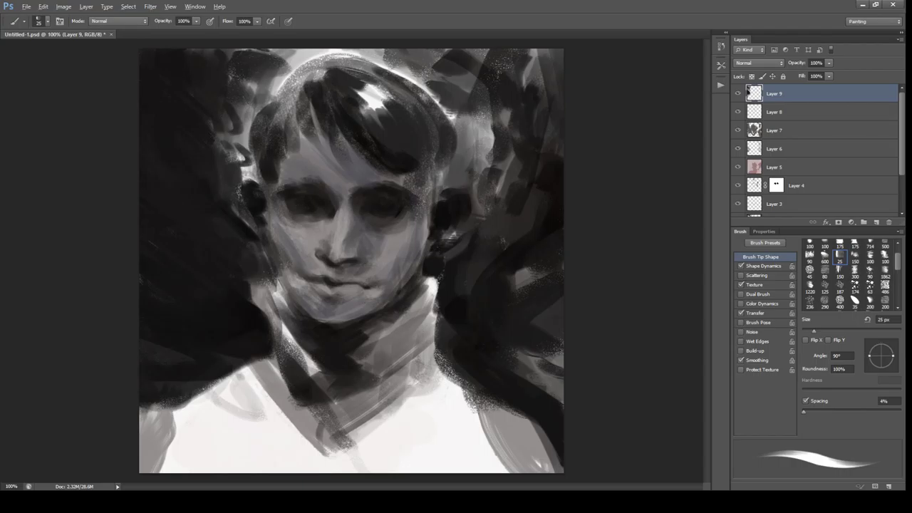
click(824, 246)
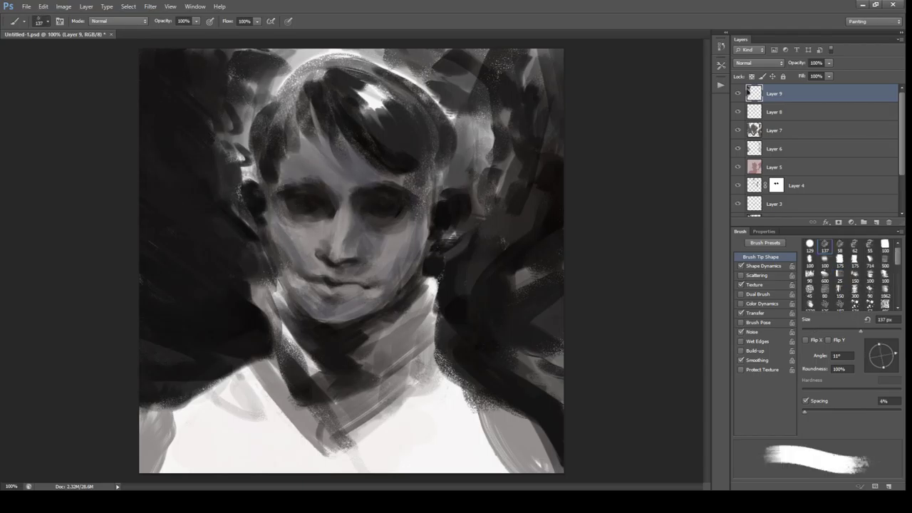
scroll(848, 278, down, 2)
click(824, 247)
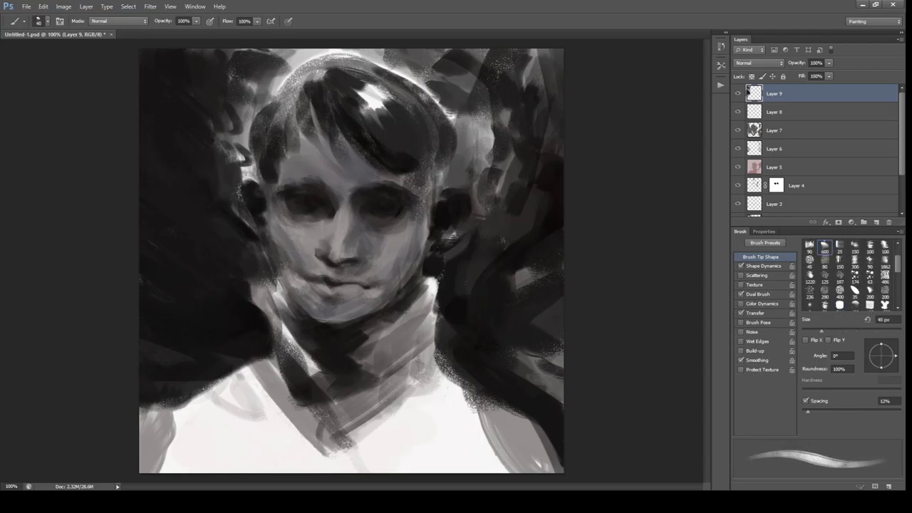
click(839, 247)
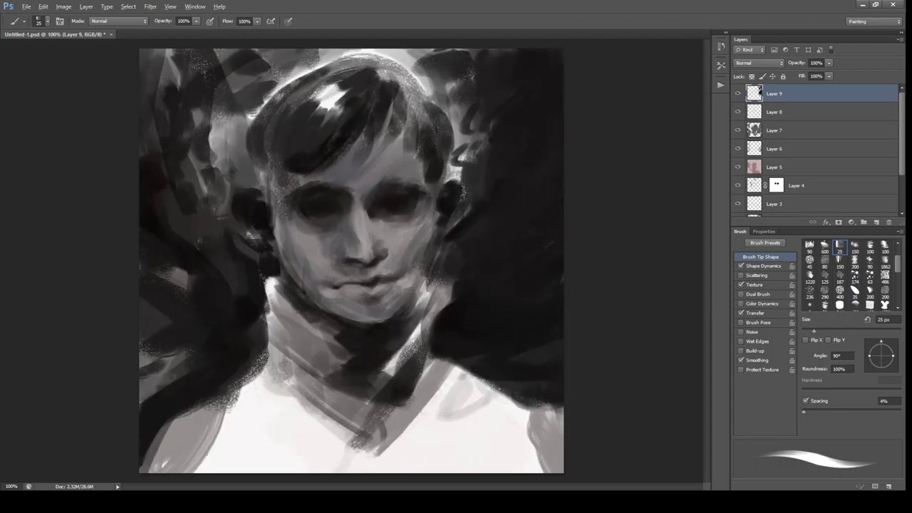
- On the mirrored canvas, extend the hair's left edge with dark strokes and darken the background beside the collar and shoulder
drag(242, 178, 240, 116)
drag(251, 169, 276, 92)
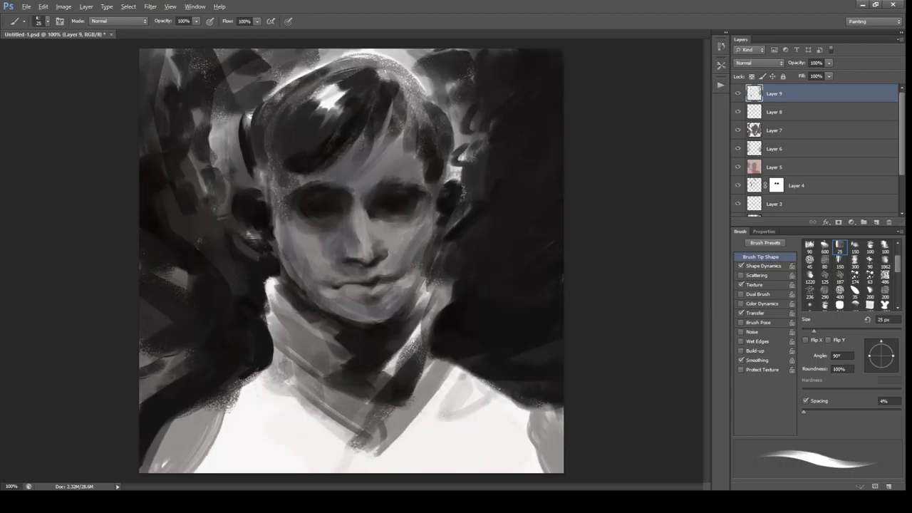
drag(255, 331, 239, 360)
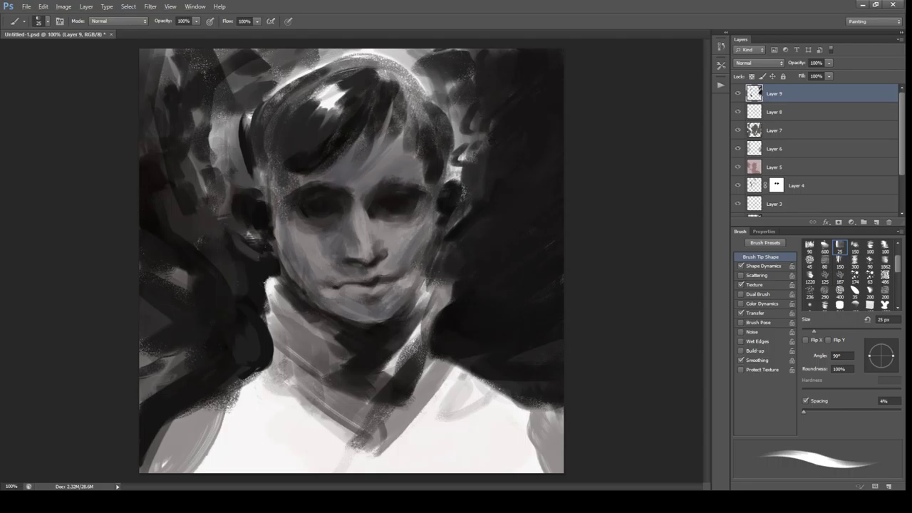
- On a new layer, tone down the hair highlight and reshape the hairline at the right temple with the streaky 55 px brush
key(period)
key(period)
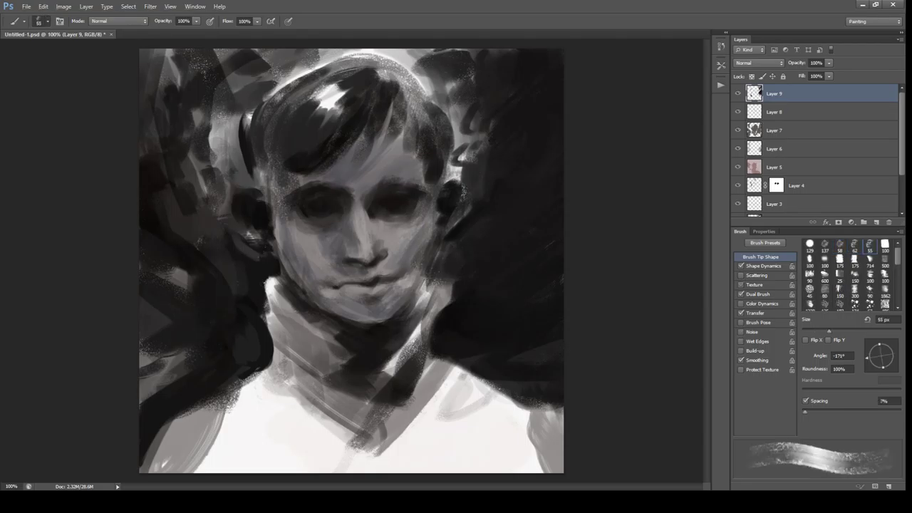
key(ctrl+shift+alt+n)
drag(341, 84, 256, 169)
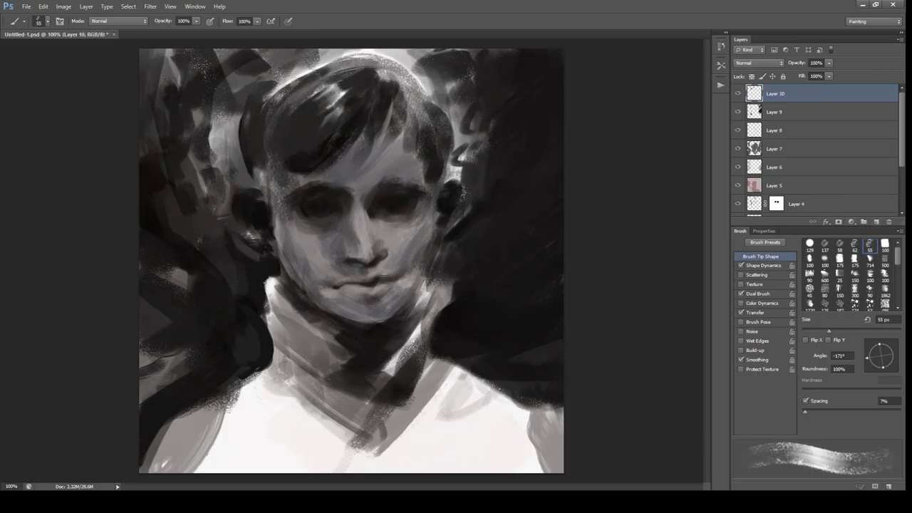
drag(396, 115, 430, 175)
drag(426, 127, 436, 178)
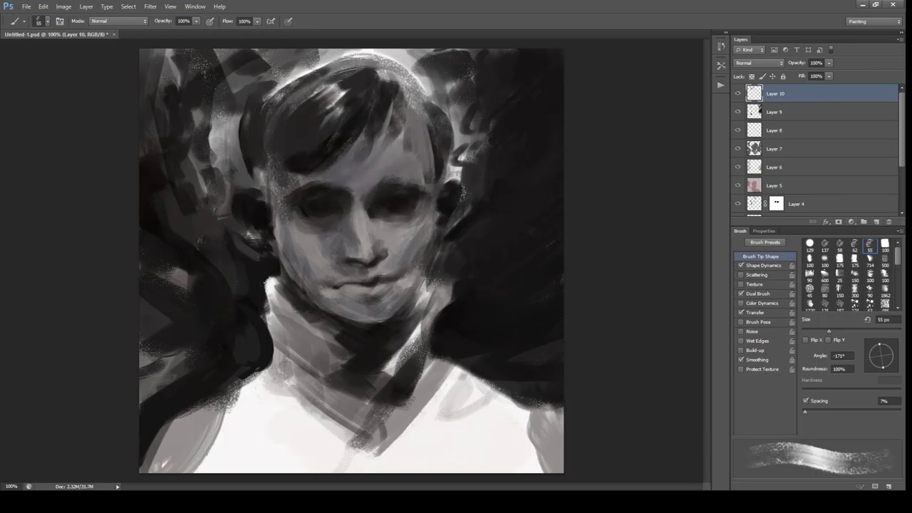
drag(399, 109, 401, 136)
- Cut back the hair's outer edge with grey background strokes beside the head, and flip the canvas back to its original orientation
mouse_move(246, 91)
mouse_down()
mouse_move(237, 175)
mouse_move(228, 174)
mouse_up()
drag(246, 135, 235, 178)
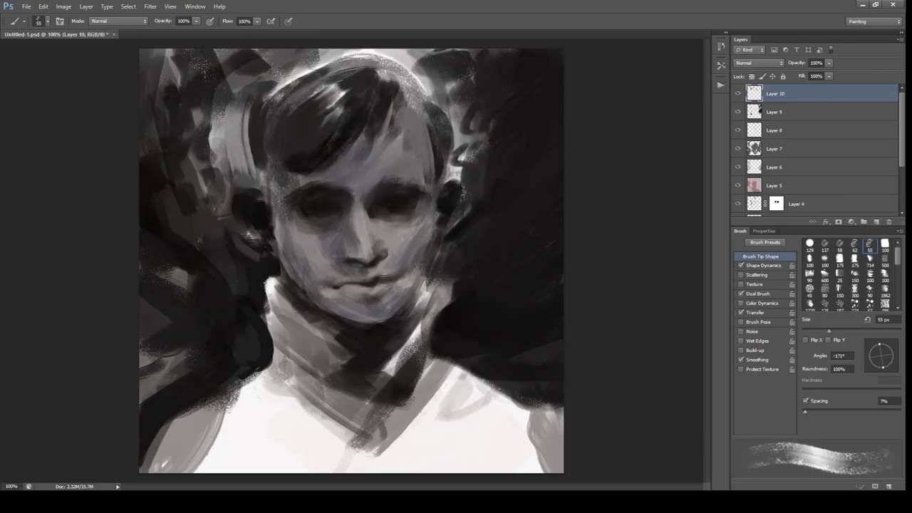
drag(253, 96, 232, 182)
drag(245, 132, 232, 189)
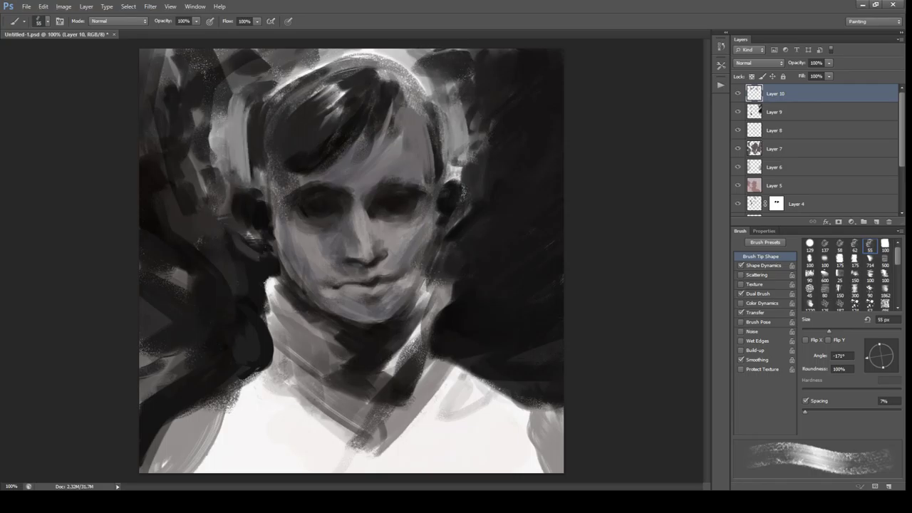
key(h)
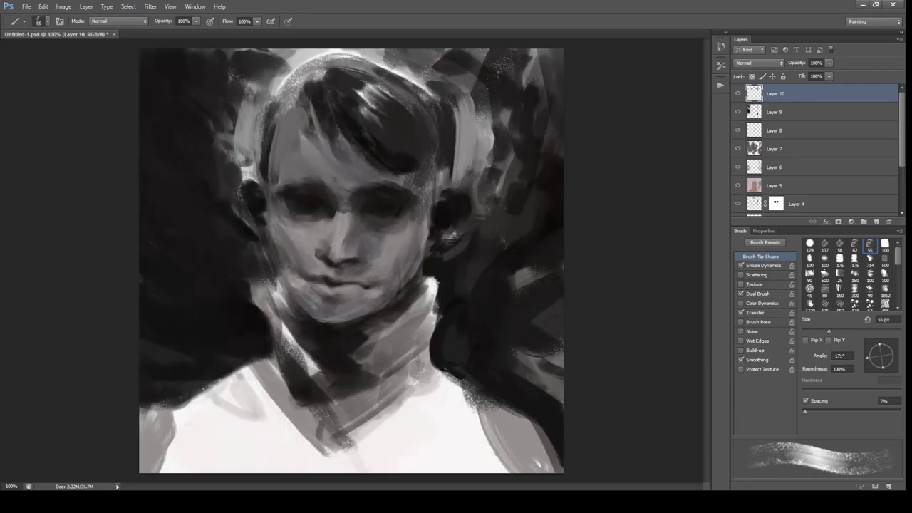
- On a new layer, paint dark grey strokes across the right cheek and the left forehead, and set its blending mode to Darken
key(ctrl+shift+alt+n)
drag(360, 211, 405, 279)
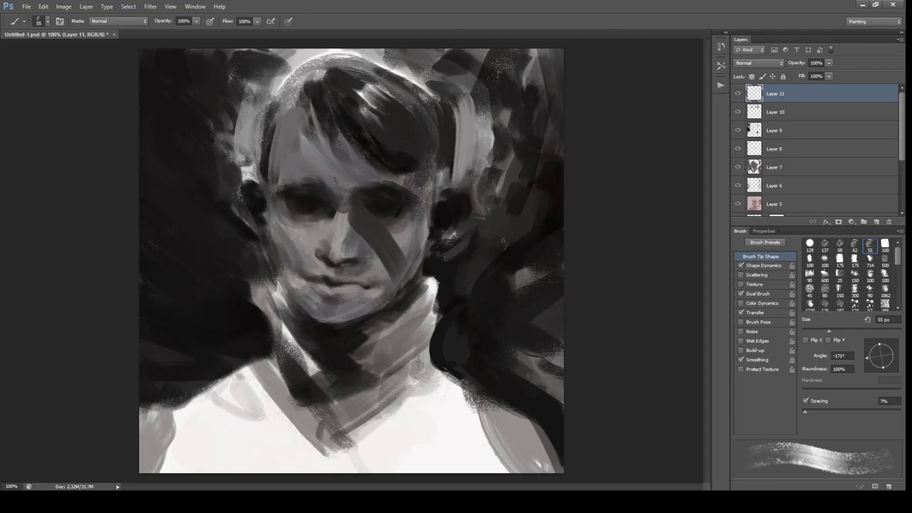
drag(281, 161, 331, 182)
drag(292, 112, 275, 179)
key(shift+alt+k)
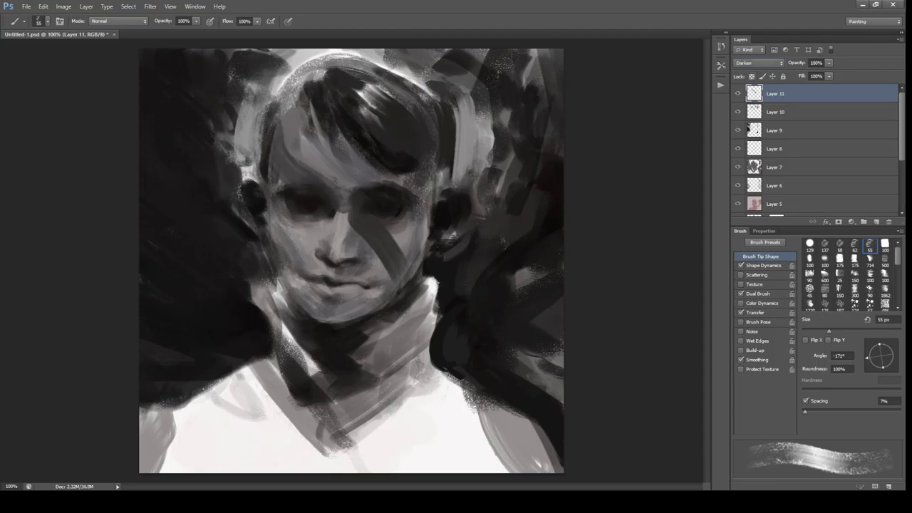
- On a new layer, deepen the collar's inner shadow and the area under the jaw, and sharpen the left shoulder's edge with a 20 px brush
key(ctrl+shift+alt+n)
drag(251, 287, 320, 367)
key(comma)
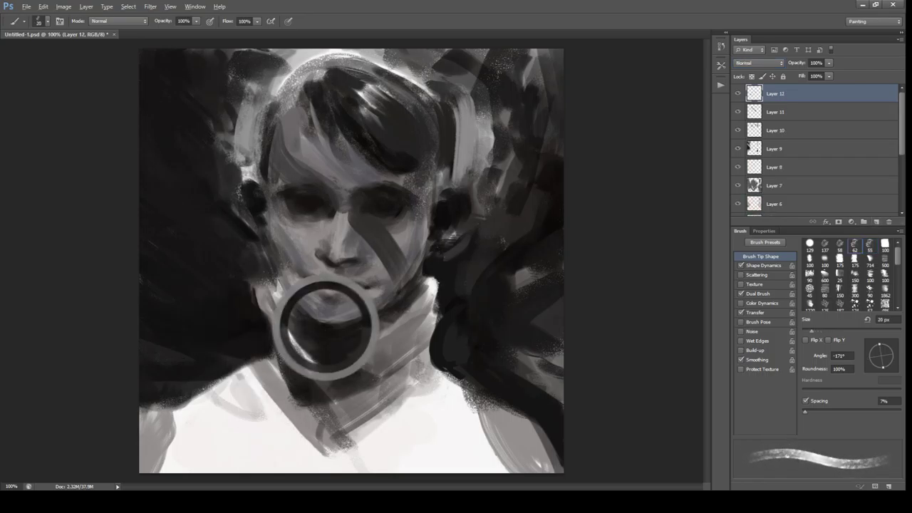
mouse_move(285, 295)
mouse_down()
mouse_move(287, 320)
mouse_move(312, 347)
mouse_move(288, 320)
mouse_up()
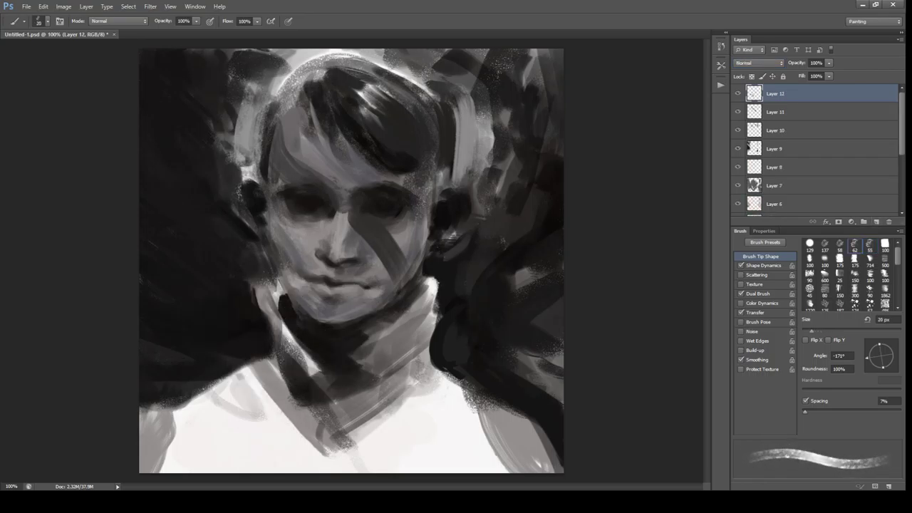
mouse_move(407, 302)
mouse_down()
mouse_move(378, 332)
mouse_move(358, 328)
mouse_up()
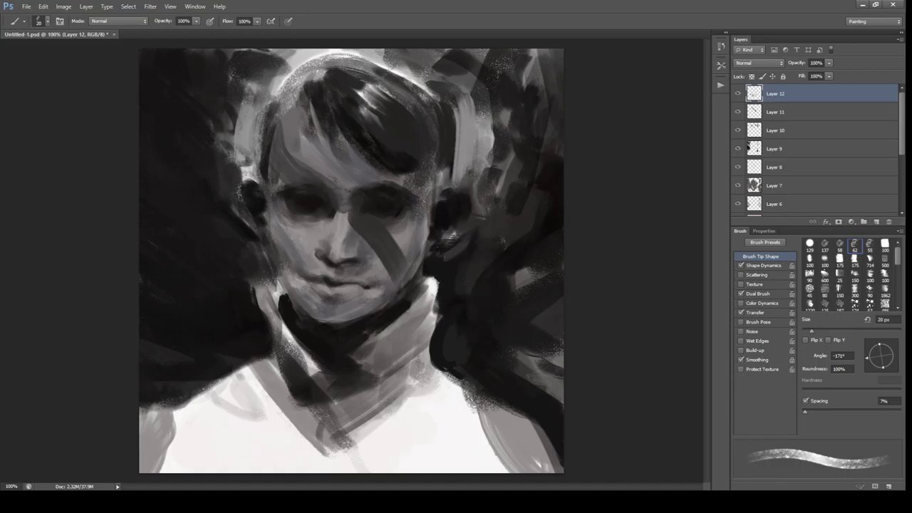
drag(264, 359, 179, 409)
- Darken the lower right background and the area beside the left jaw with a 50 px brush, and add a new layer
key(bracketright)
key(bracketright)
key(bracketright)
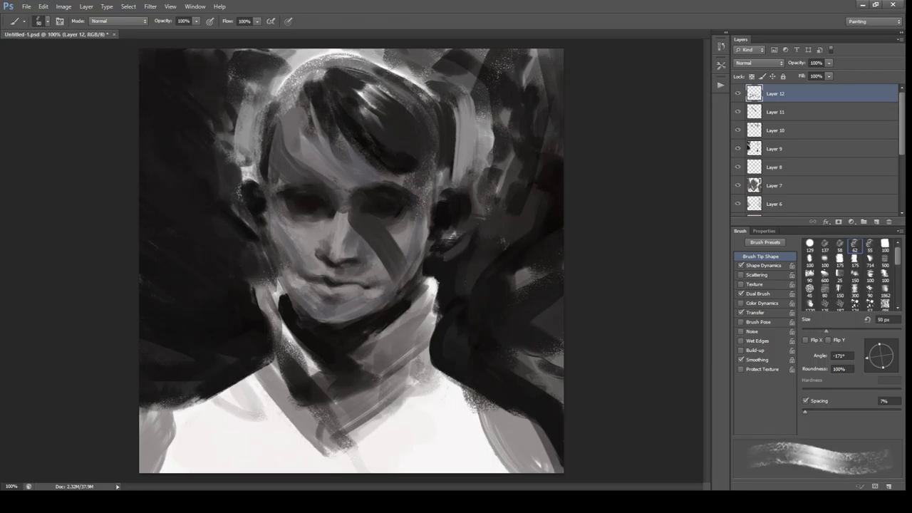
mouse_move(561, 356)
mouse_down()
mouse_move(520, 402)
mouse_move(546, 367)
mouse_up()
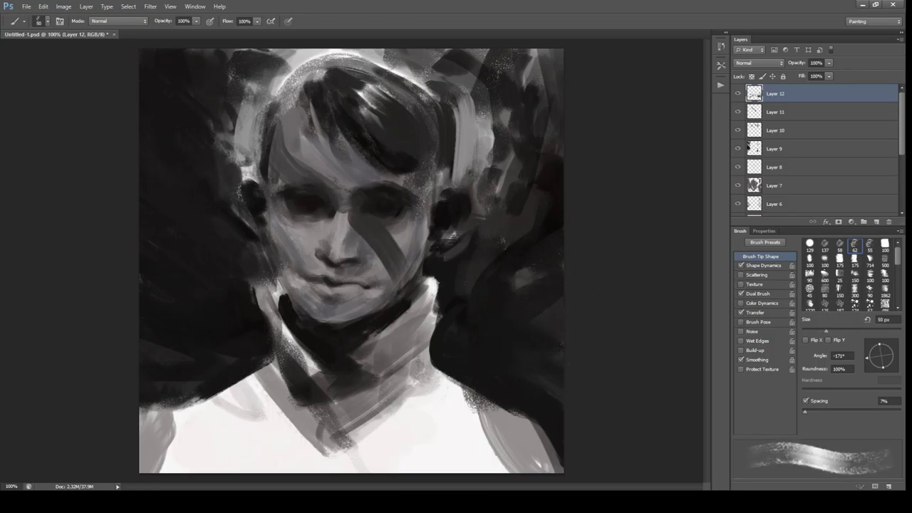
mouse_move(554, 260)
mouse_down()
mouse_move(453, 360)
mouse_move(520, 277)
mouse_up()
mouse_move(434, 302)
mouse_down()
mouse_move(486, 240)
mouse_move(446, 257)
mouse_up()
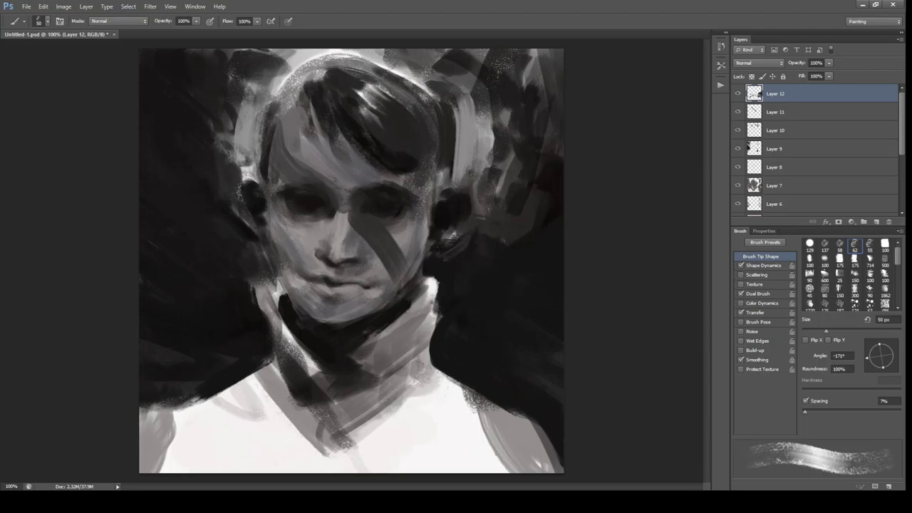
drag(257, 246, 249, 255)
key(ctrl+shift+alt+n)
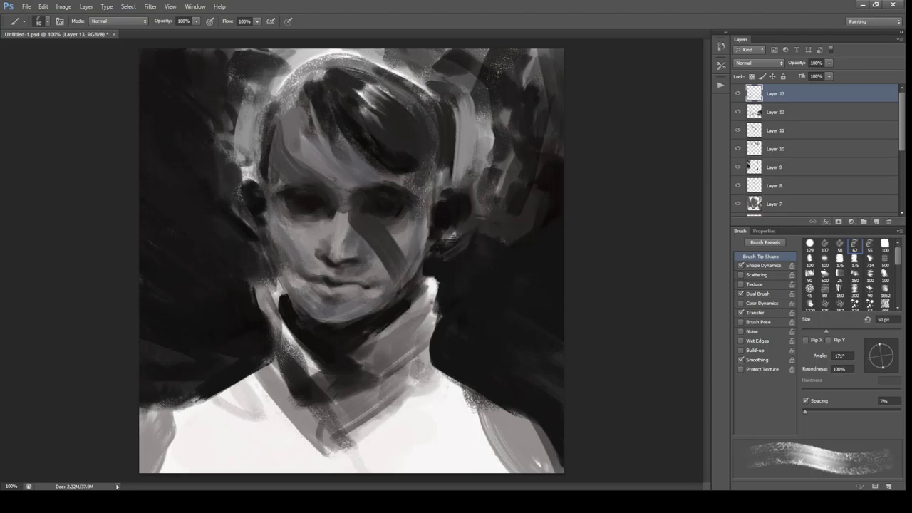
click(850, 222)
click(877, 281)
drag(820, 345, 811, 309)
key(ctrl+z)
key(Delete)
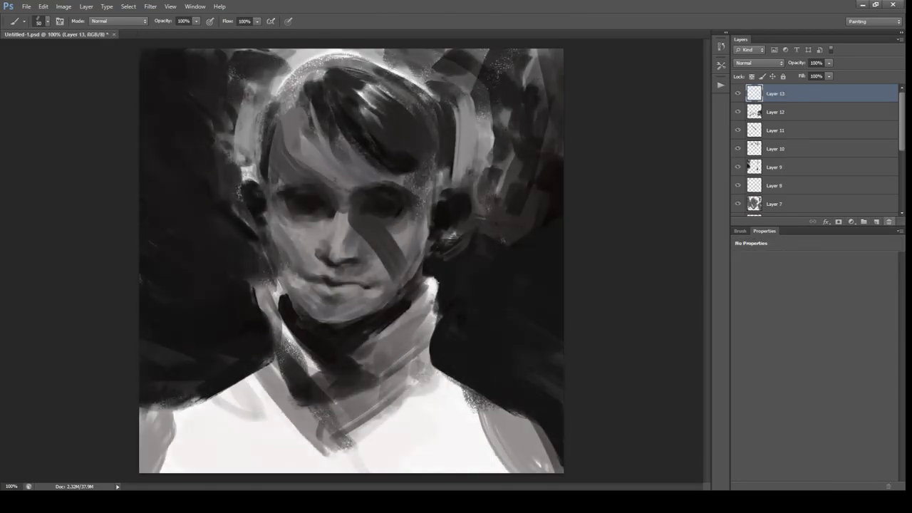